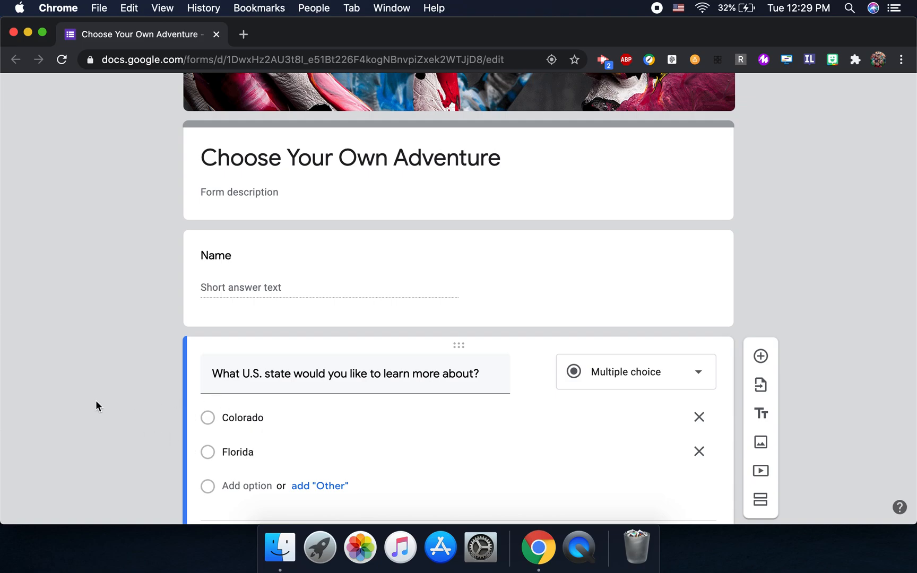
scroll(96, 402, "up", 2)
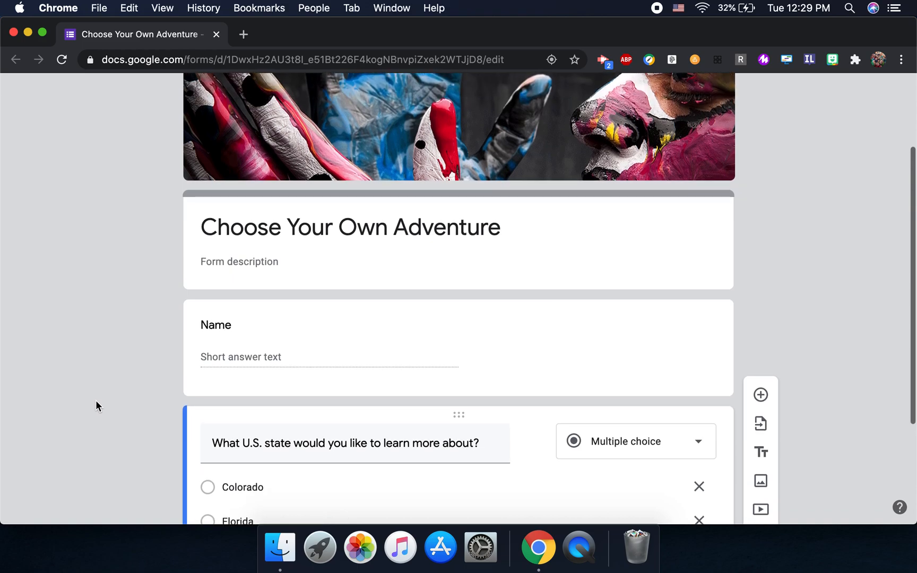
scroll(96, 402, "down", 2)
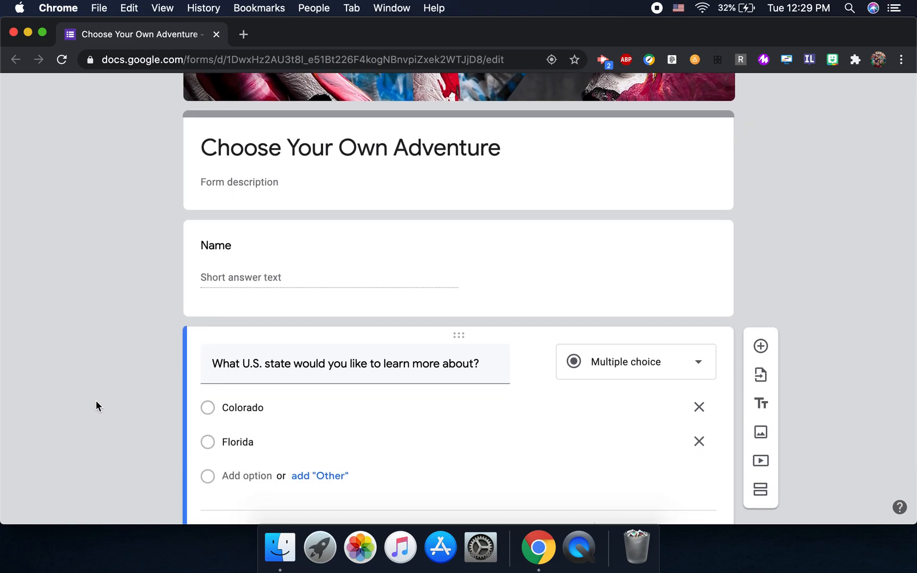
scroll(96, 401, "down", 1)
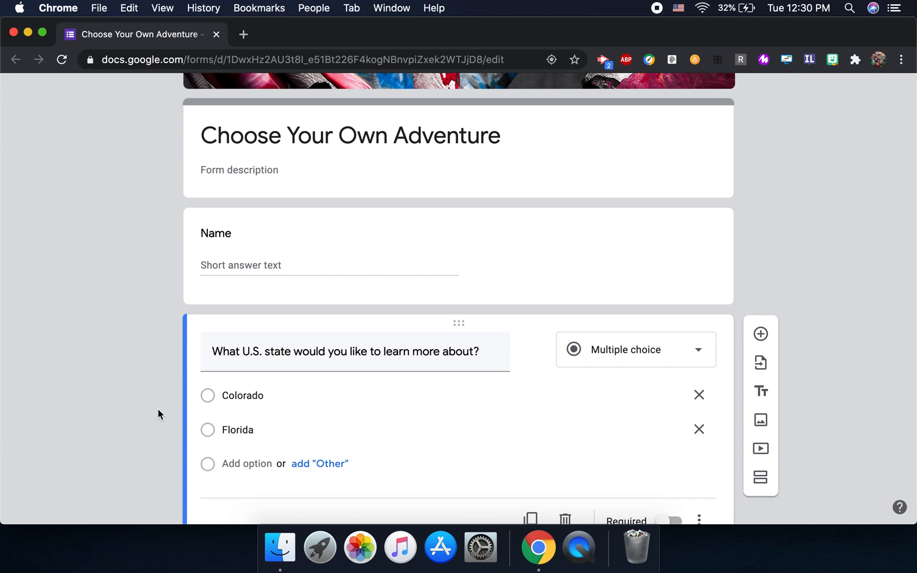
scroll(158, 414, "down", 2)
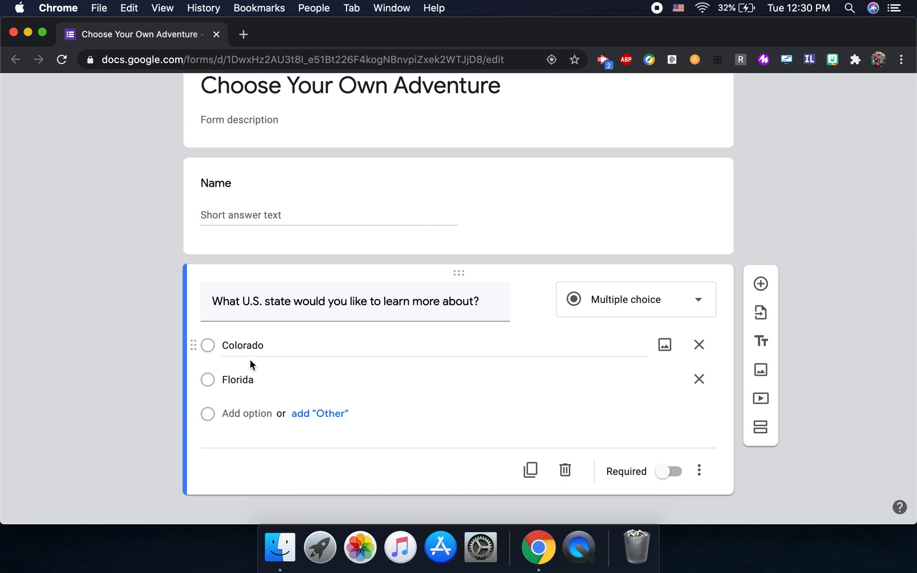
left_click(678, 312)
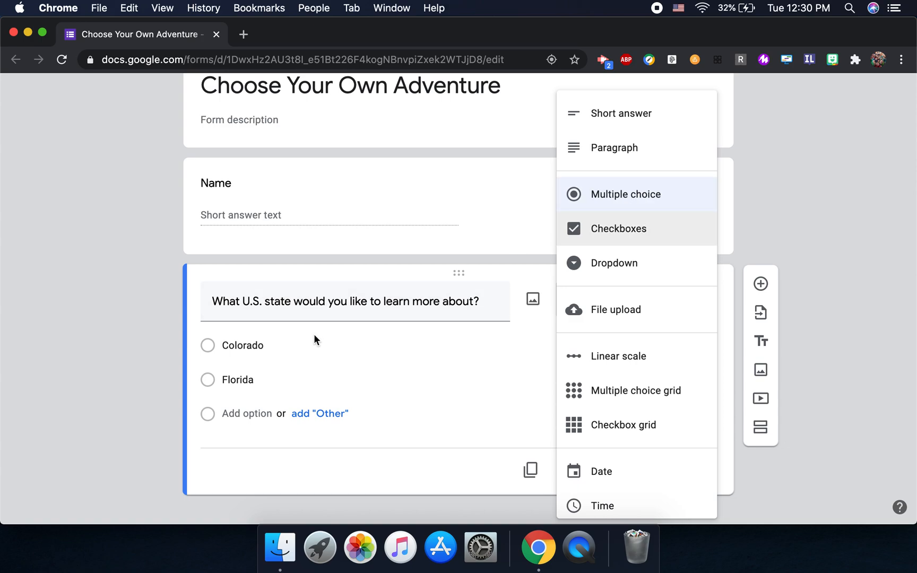
left_click(96, 356)
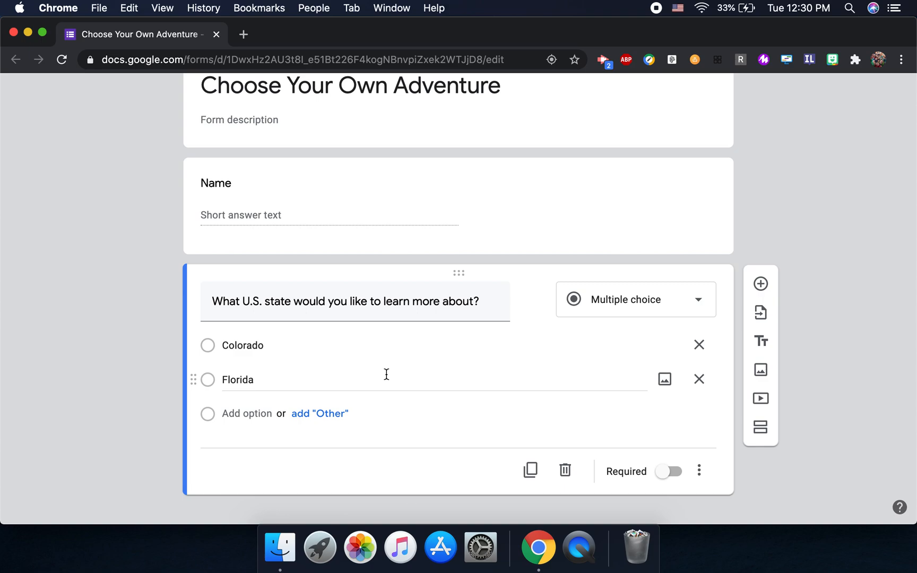
Step: Add a new section after the U.S. state question and title it "Colorado"
left_click(760, 428)
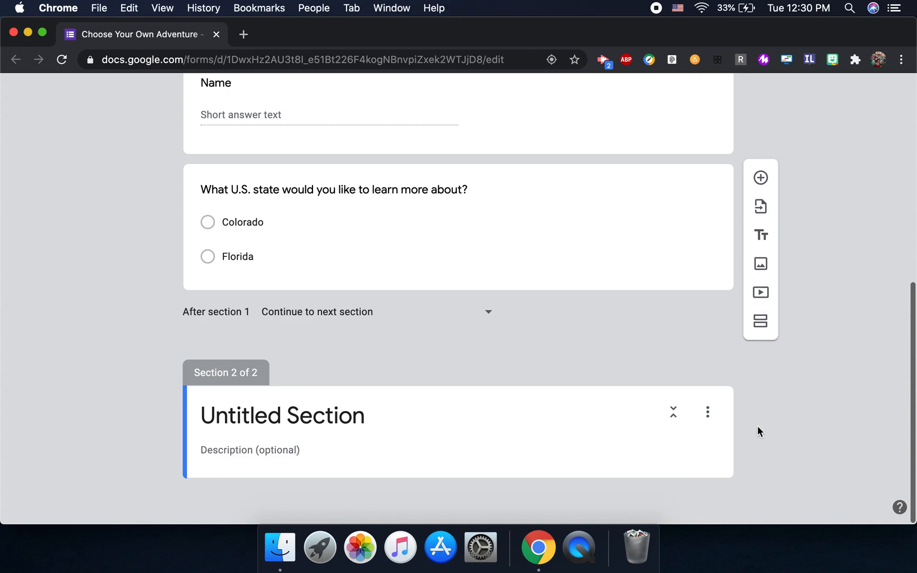
left_click(363, 418)
type("Co")
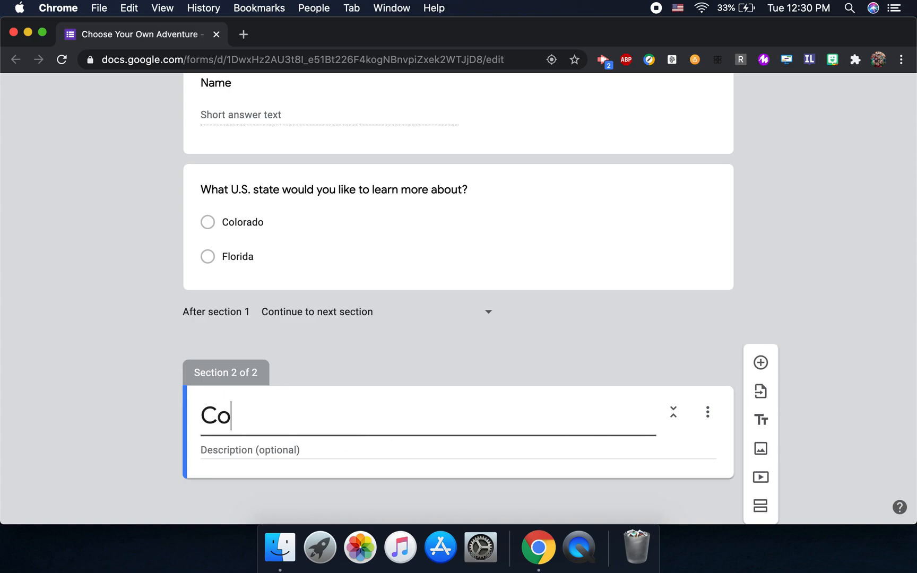
type("lorado")
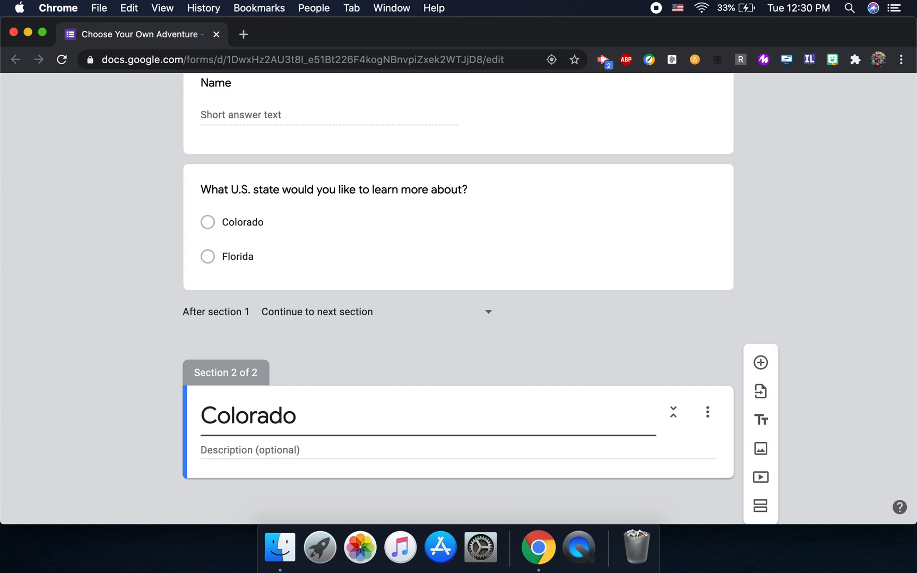
Step: Insert the nationalatlas.gov Colorado map into the Colorado section from the Google image search results for "state of Colorado"
scroll(363, 417, "down", 1)
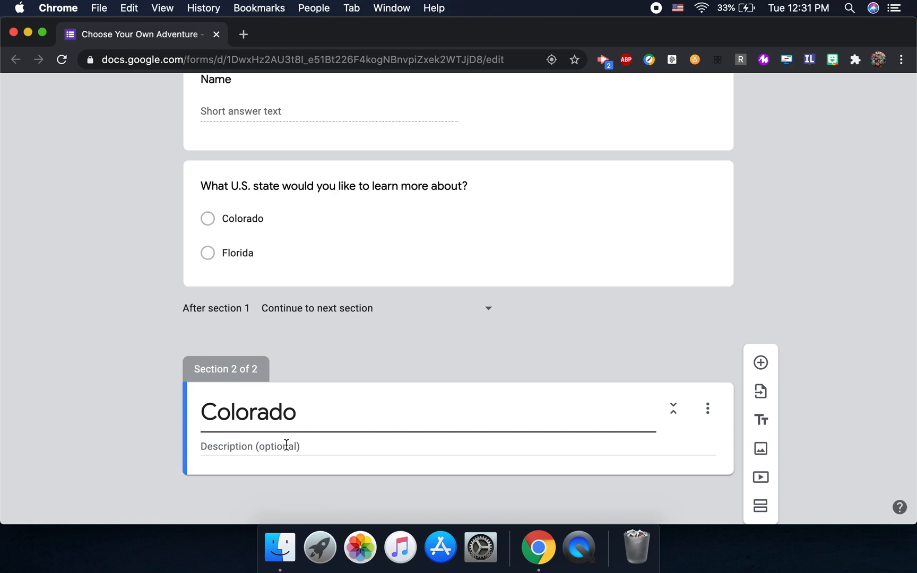
left_click(765, 449)
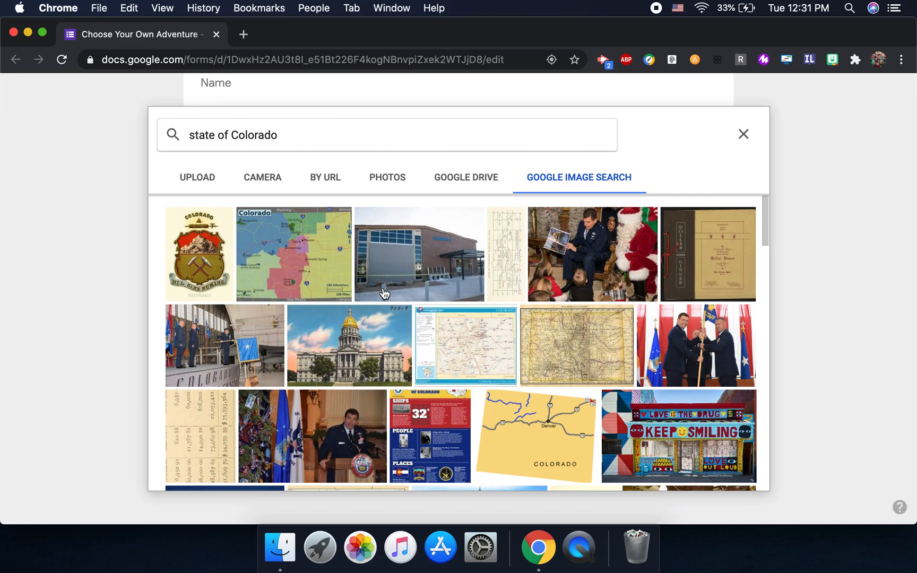
left_click(487, 353)
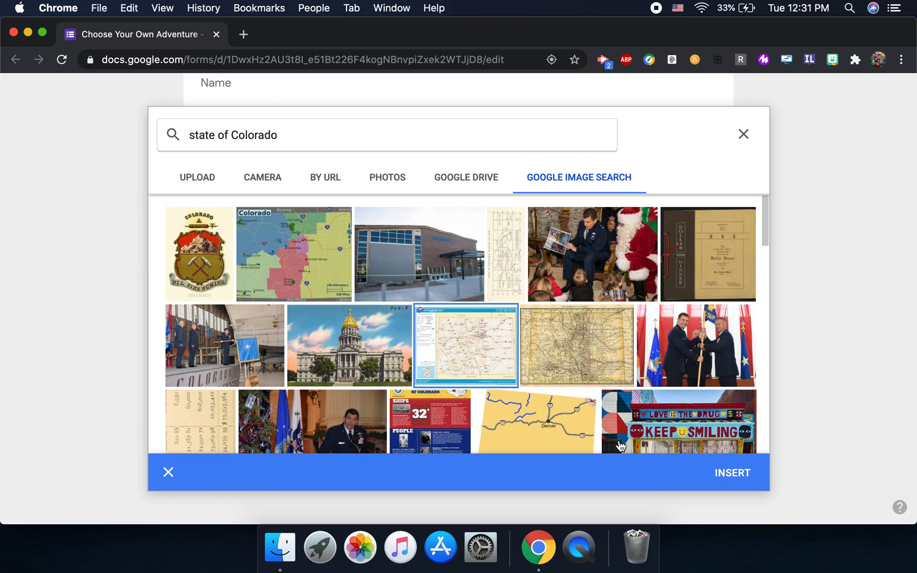
left_click(721, 474)
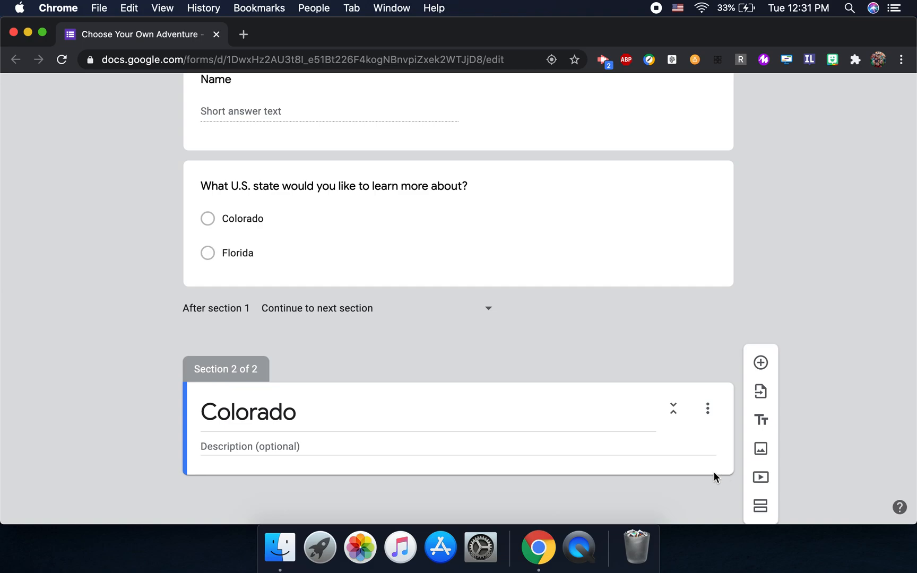
Step: Title the inserted map image "State of Colorado"
scroll(632, 377, "down", 1)
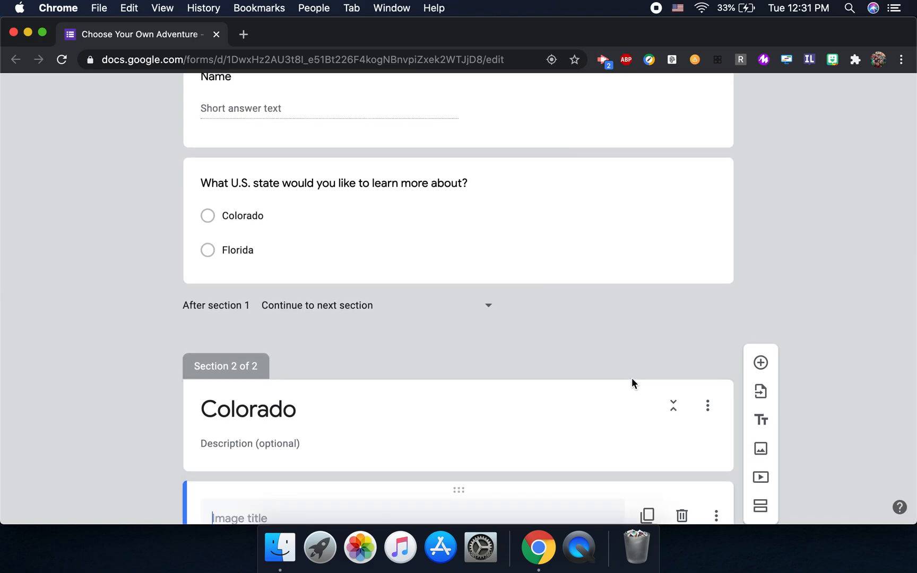
scroll(631, 378, "down", 4)
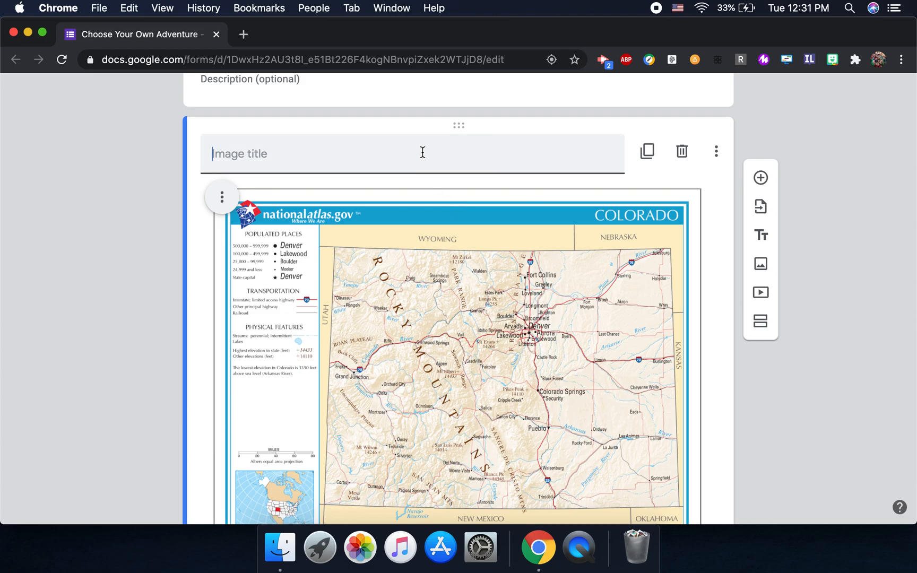
scroll(422, 152, "down", 4)
scroll(423, 153, "up", 3)
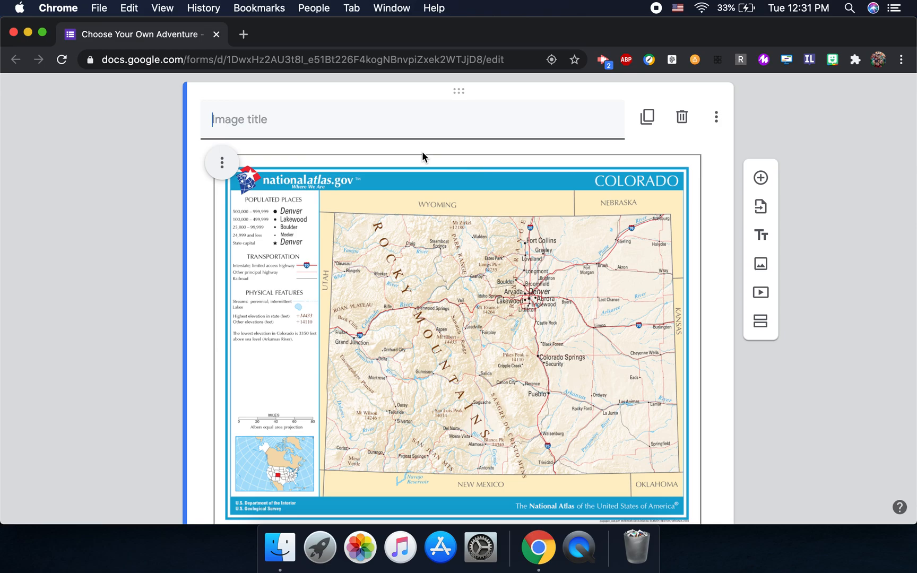
type("State of Colorado")
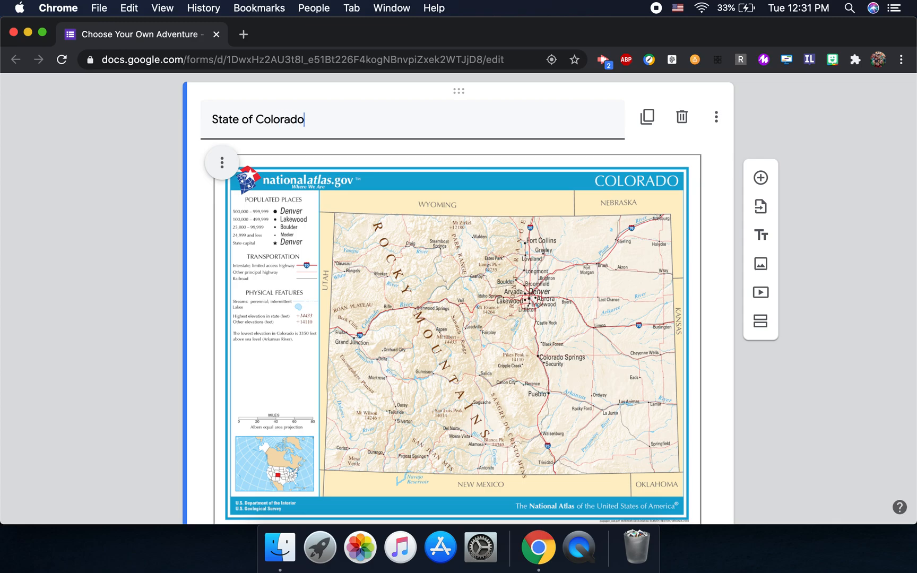
Step: Shrink the Colorado map image to about half its width and center-align it
scroll(537, 355, "down", 2)
left_click(681, 457)
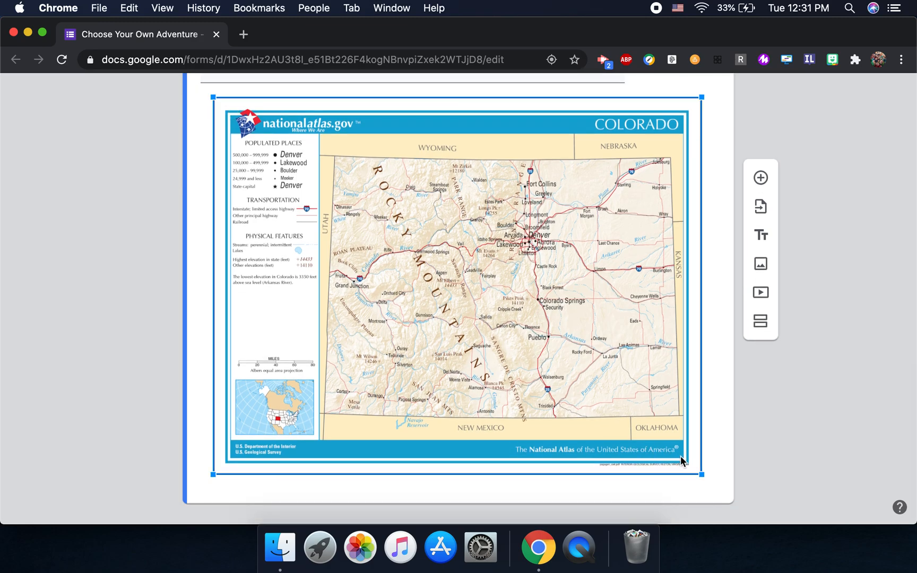
left_click_drag(701, 473, 552, 360)
left_click_drag(552, 448, 475, 352)
left_click(604, 348)
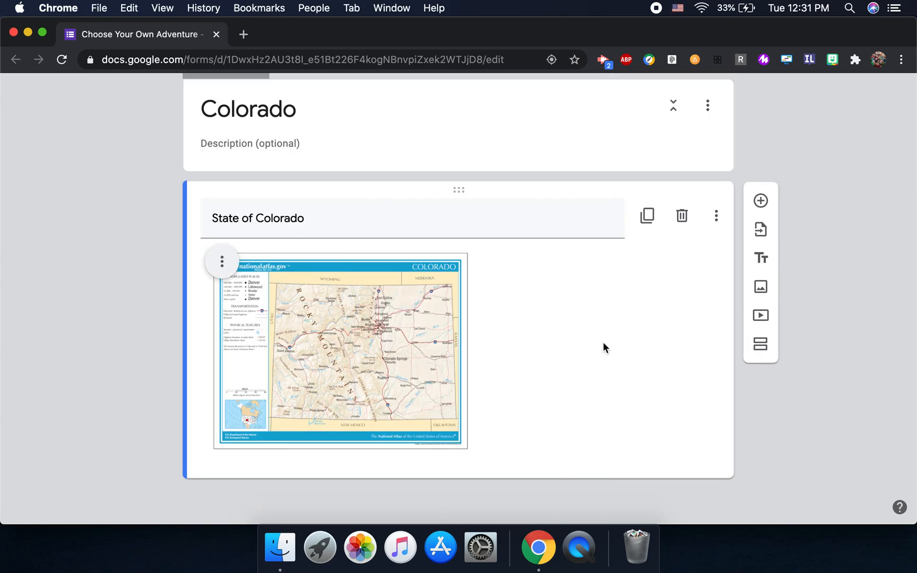
left_click(223, 264)
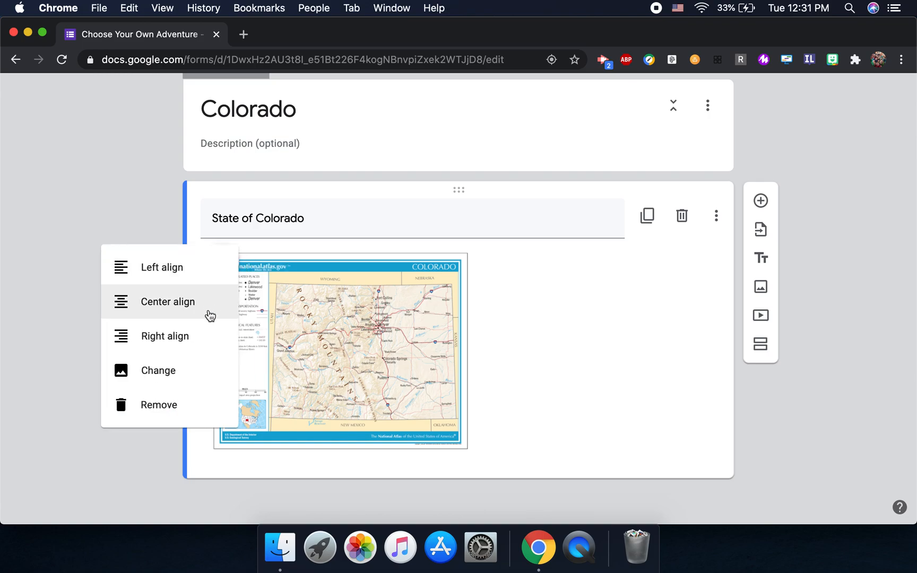
left_click(208, 313)
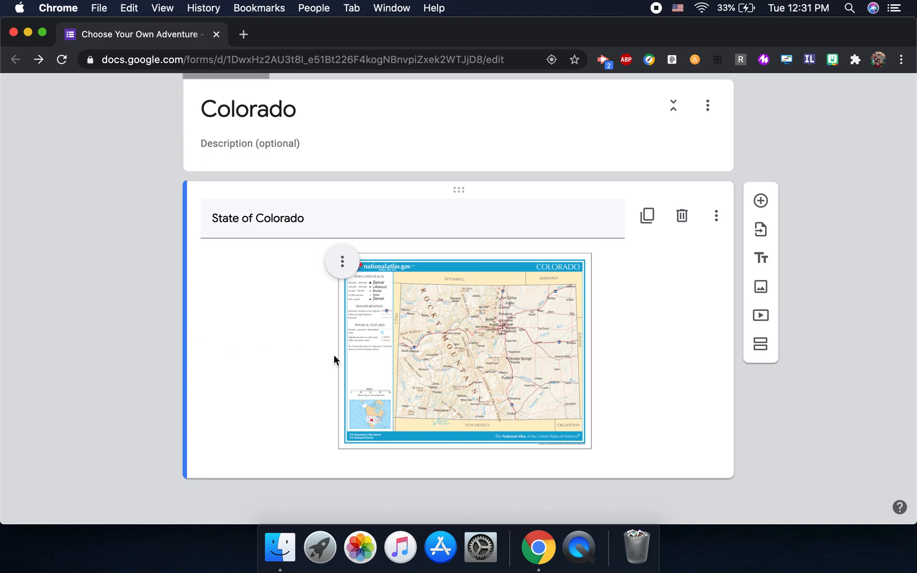
Step: Search YouTube for "history of Colorado" and insert the video "A Brief History of Colorado Through Time (Geology of Colorado)" below the map
left_click(761, 315)
left_click(457, 308)
key("BackSpace")
key("BackSpace")
key("BackSpace")
key("BackSpace")
key("BackSpace")
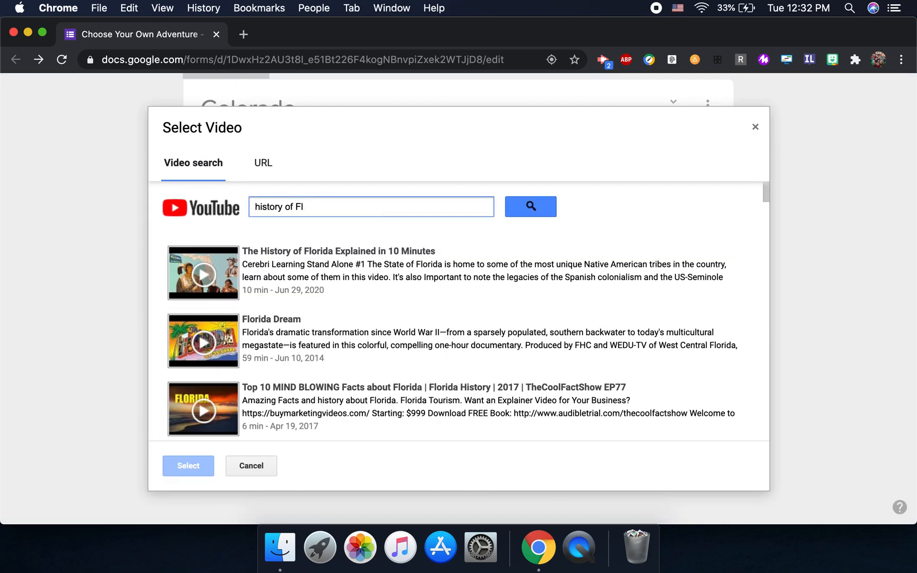
key("BackSpace")
type("Colorado")
key("Return")
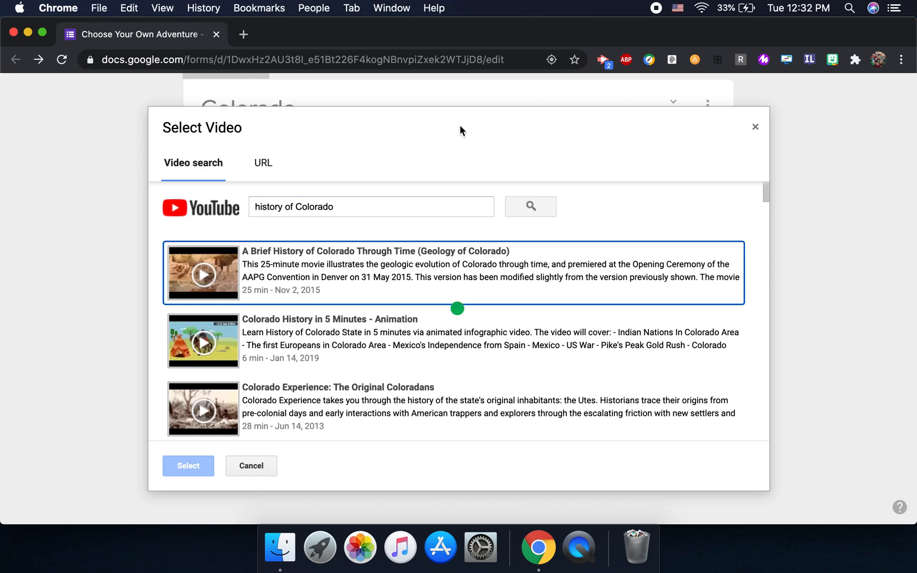
left_click(314, 270)
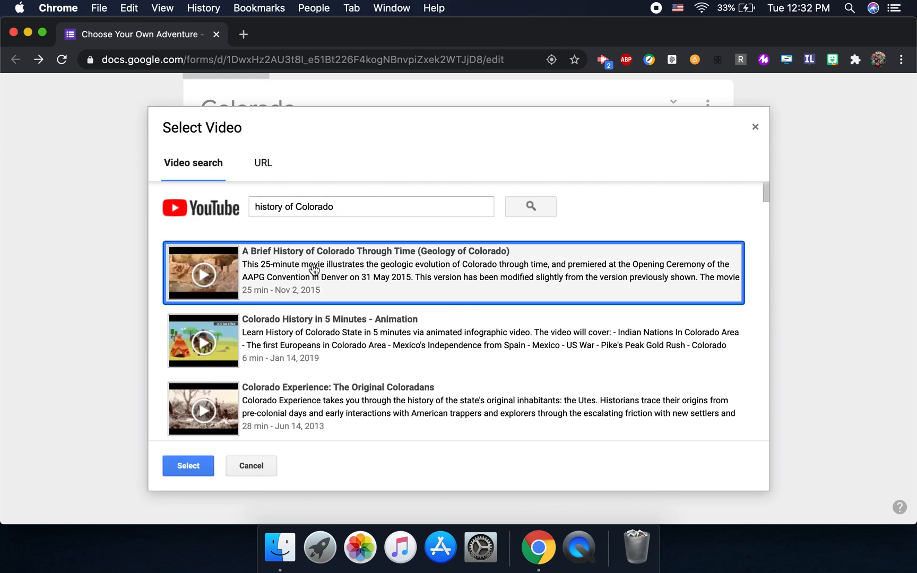
left_click(180, 466)
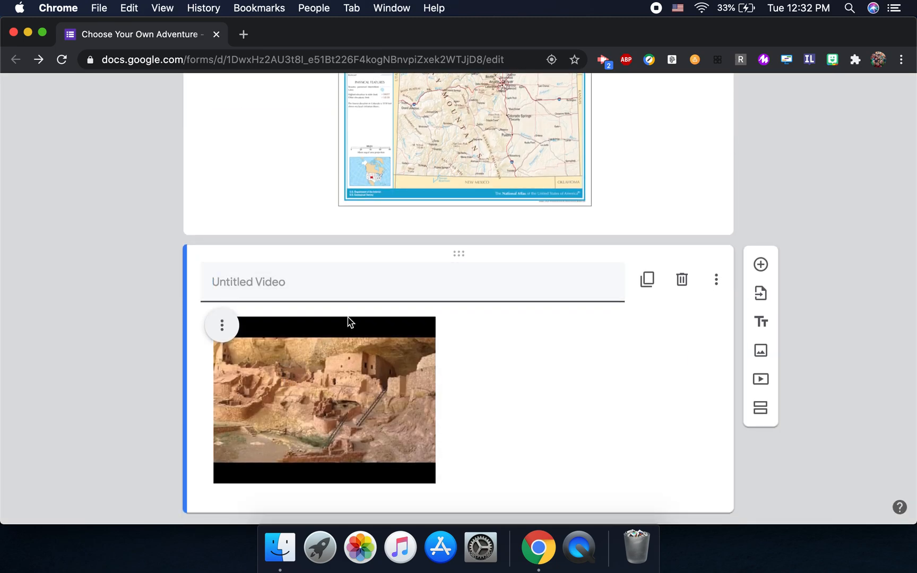
Step: Title the Colorado video "Please watch this video." and center-align it
type("Please watch this video")
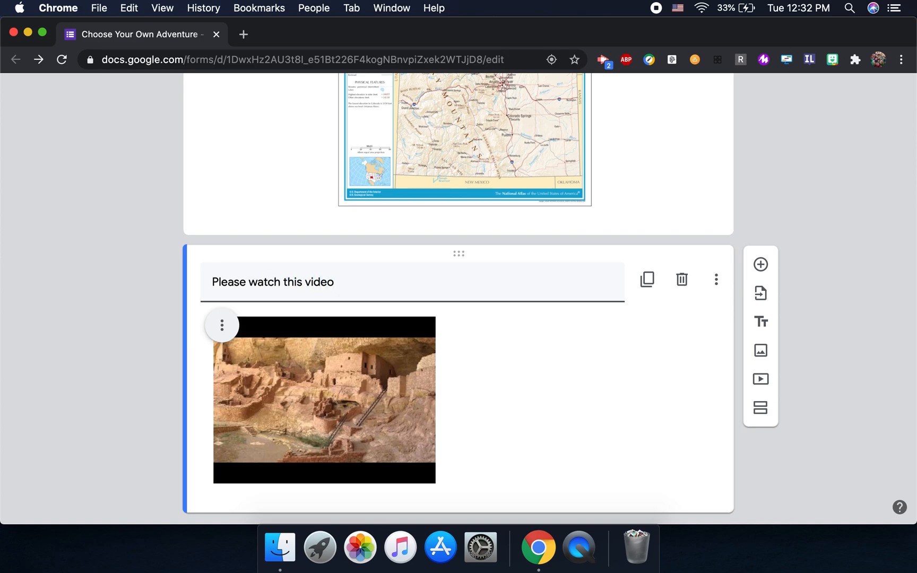
type(".")
left_click(221, 326)
left_click(172, 375)
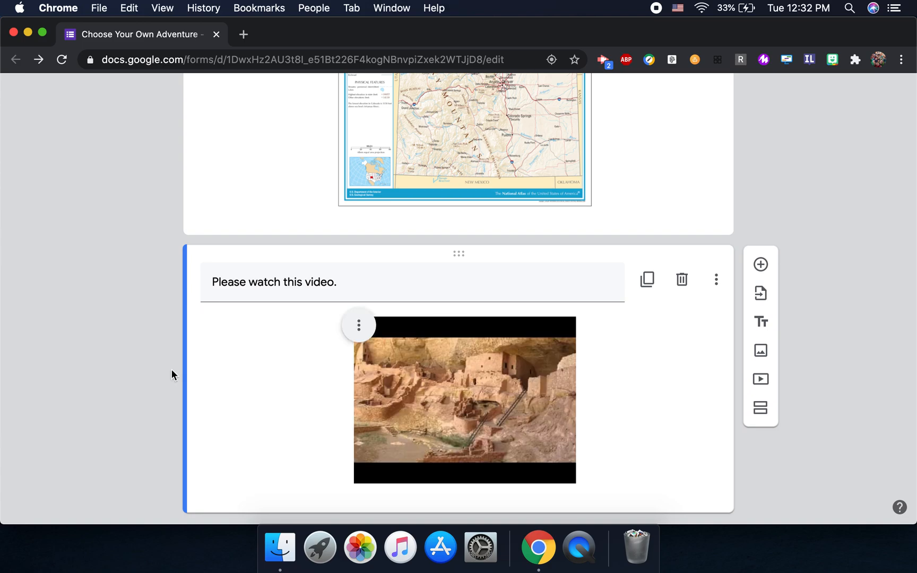
scroll(114, 348, "down", 2)
scroll(115, 345, "up", 6)
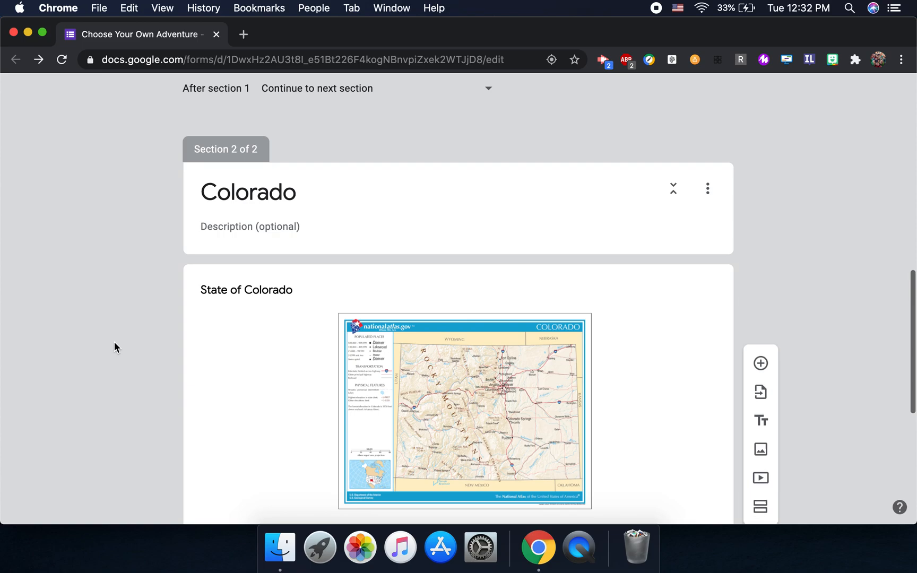
scroll(114, 348, "down", 1)
scroll(114, 347, "up", 3)
scroll(114, 347, "up", 3)
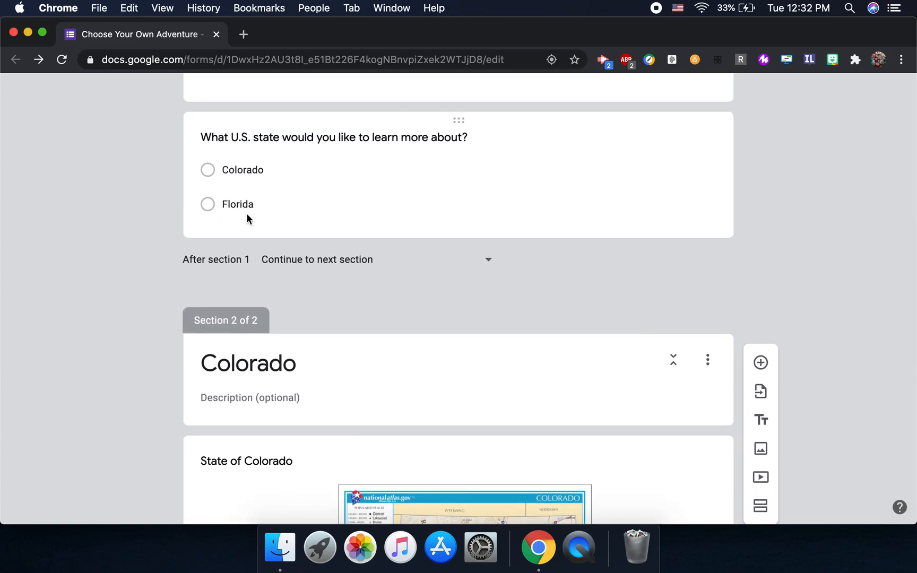
Step: Add a third section below the Colorado video and title it "Florida"
scroll(255, 219, "down", 10)
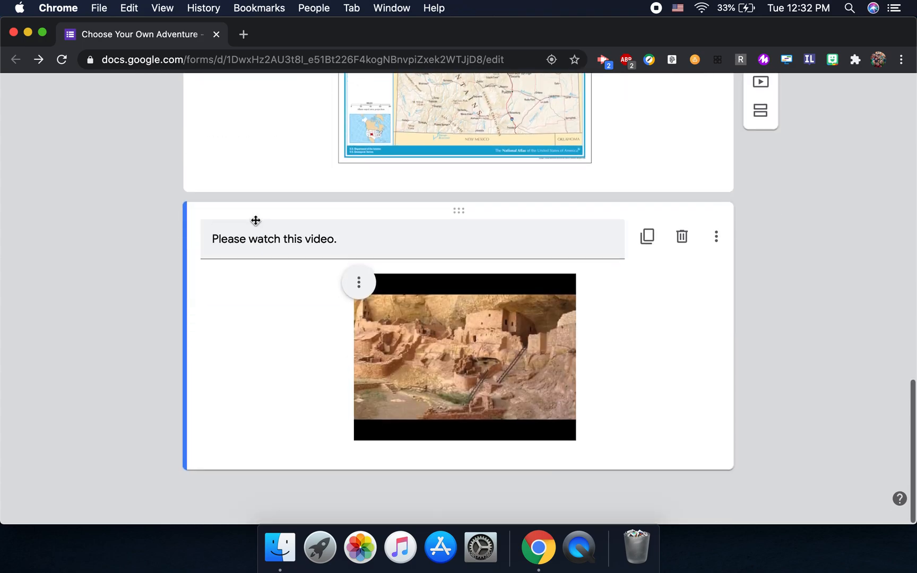
left_click(767, 378)
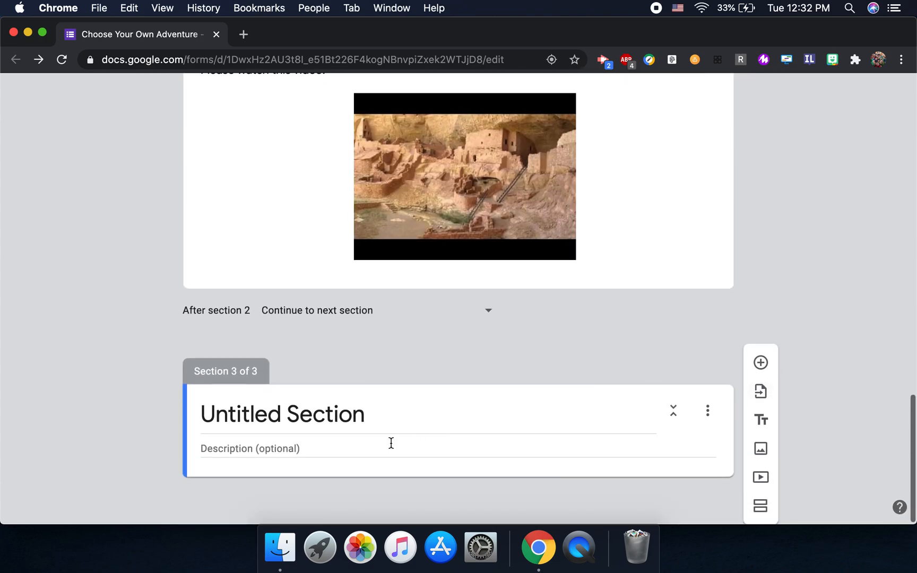
left_click(383, 426)
type("Florida")
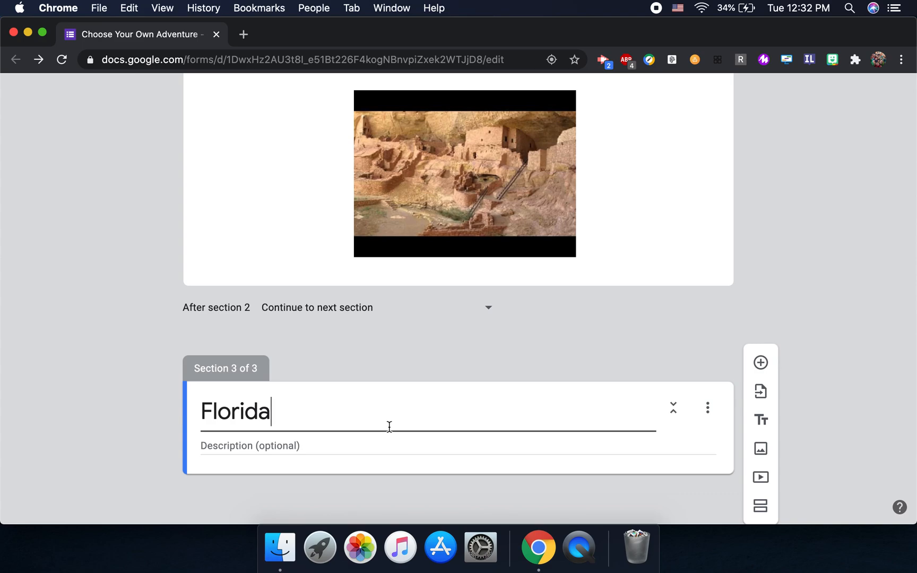
Step: Search YouTube for "history of Florida" and insert the video "The History of Florida Explained in 10 Minutes" into the Florida section
left_click(761, 477)
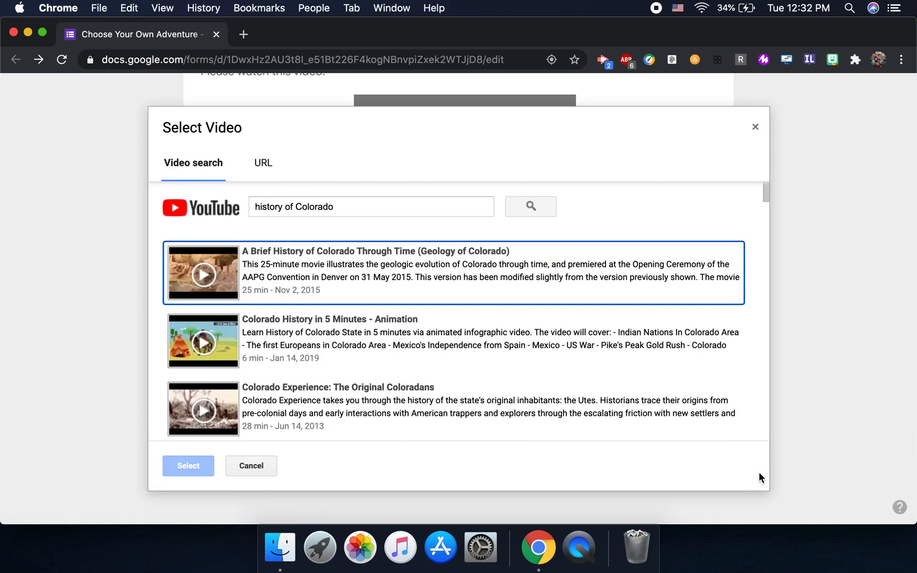
left_click(354, 203)
key("BackSpace")
key("BackSpace")
key("BackSpace")
key("BackSpace")
key("BackSpace")
type("Florida")
key("Return")
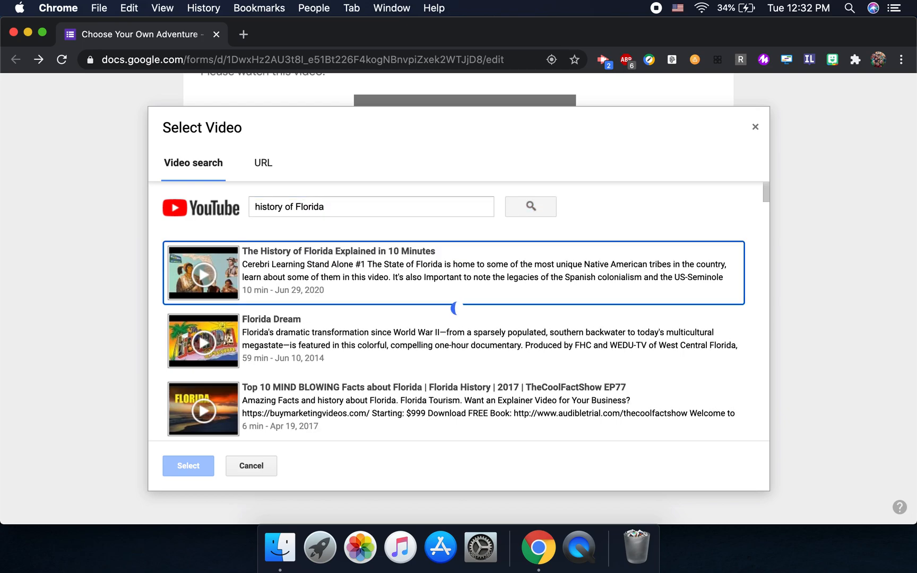
left_click(233, 300)
left_click(189, 467)
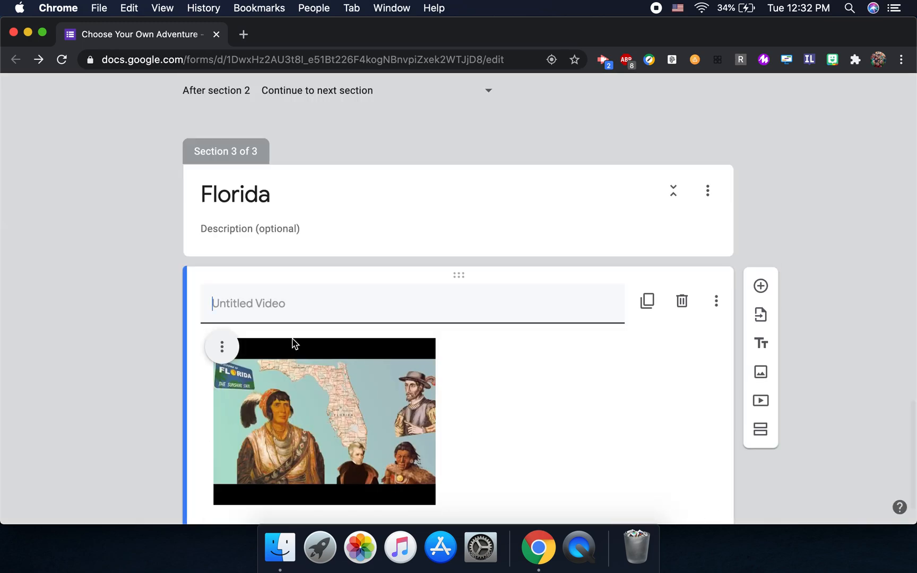
Step: Title the Florida video "Watch this video." and center-align it
type("Watch this video")
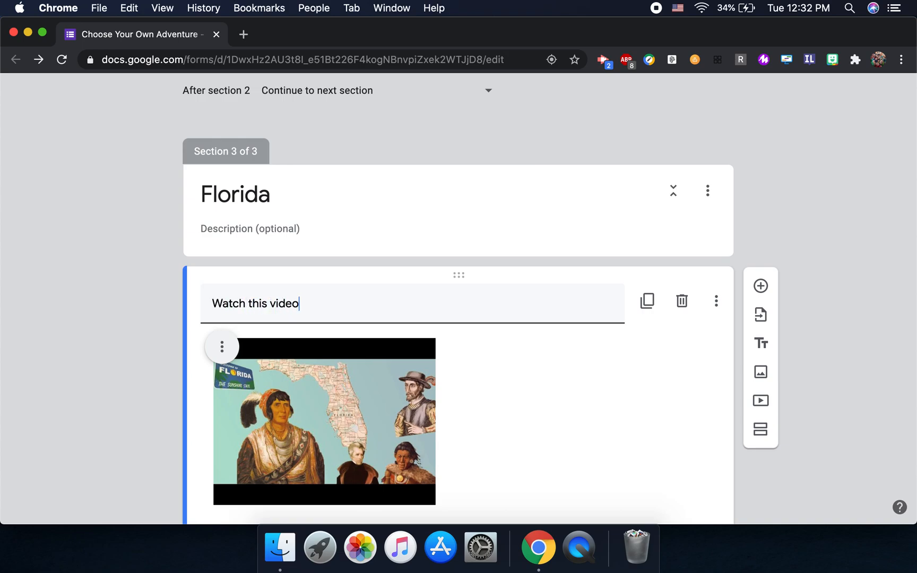
left_click(223, 346)
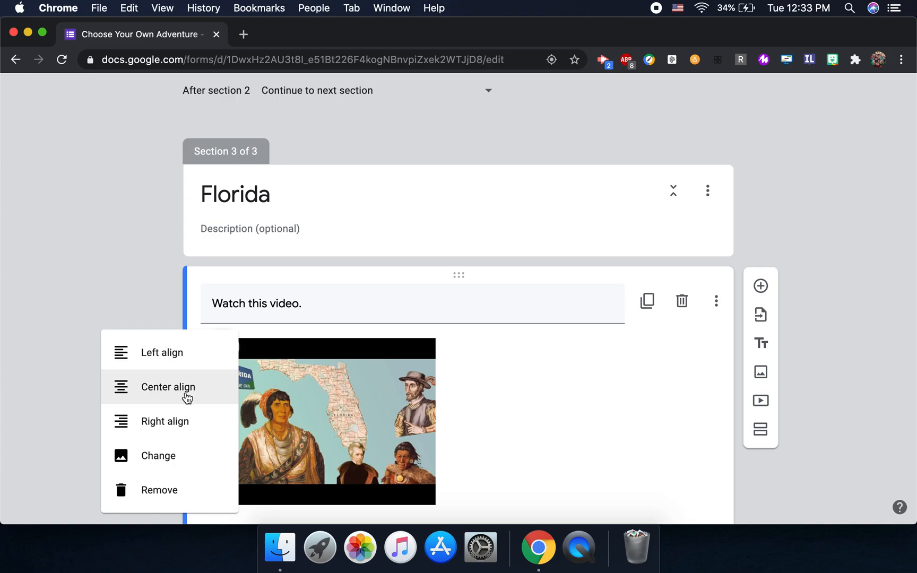
left_click(187, 395)
Step: Turn on "Go to section based on answer" for the question "What U.S. state would you like to learn more about?"
scroll(186, 396, "up", 5)
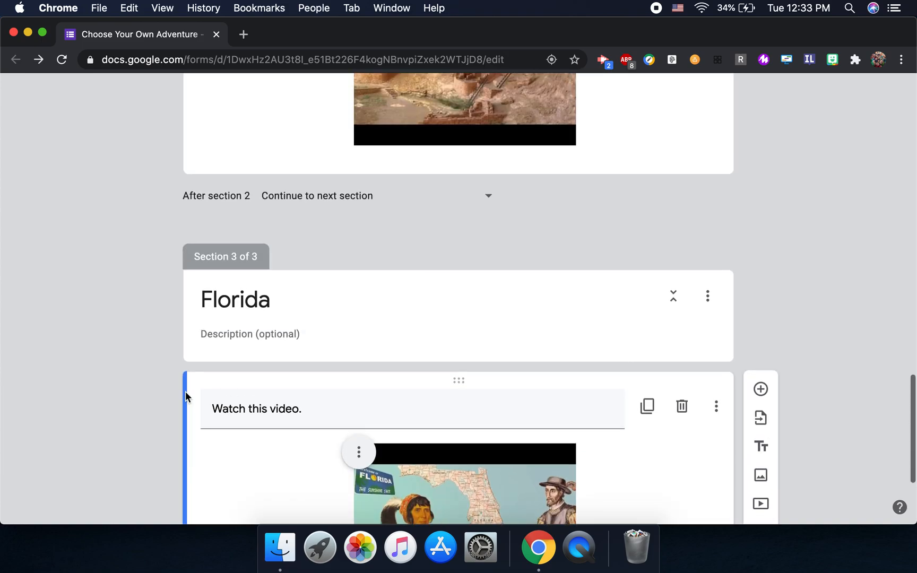
scroll(186, 395, "up", 12)
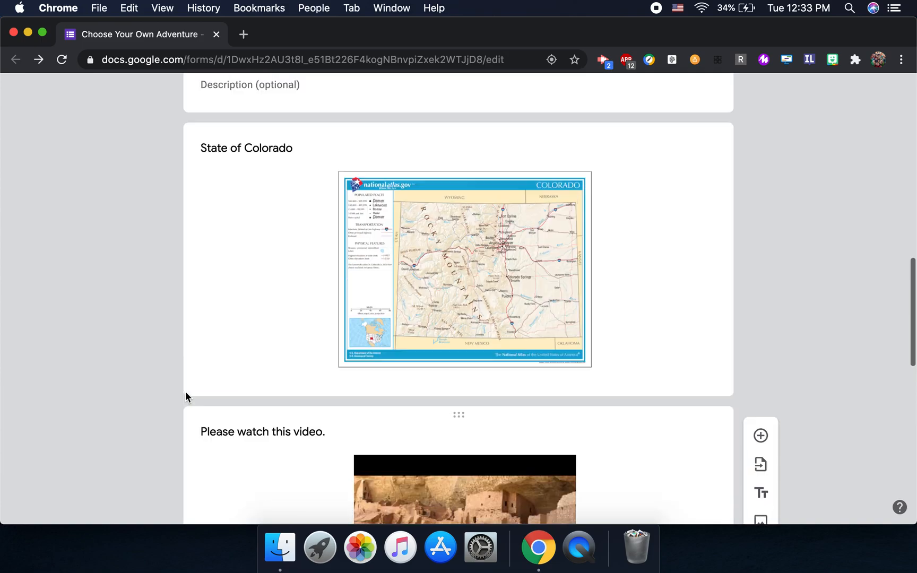
scroll(186, 393, "down", 3)
scroll(185, 393, "down", 2)
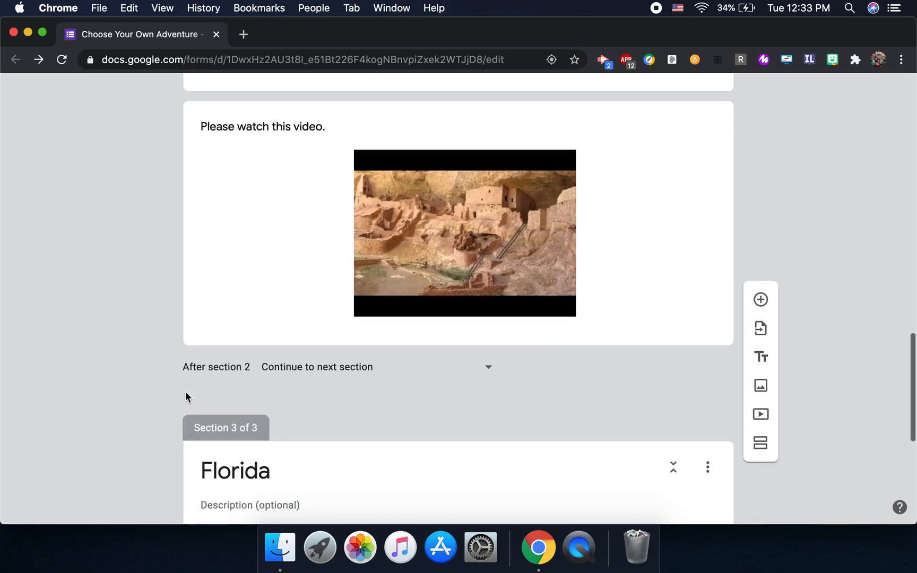
scroll(186, 393, "up", 15)
scroll(186, 395, "down", 1)
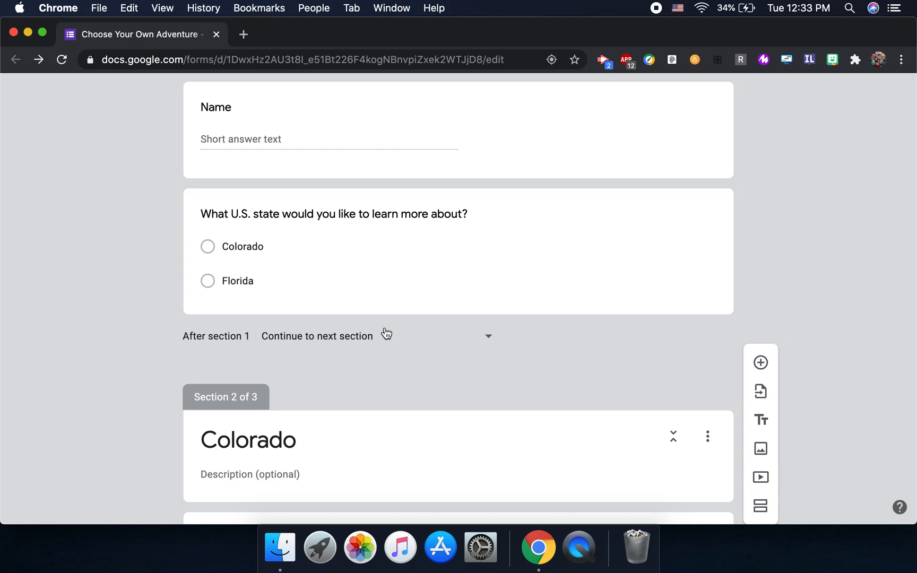
left_click(458, 197)
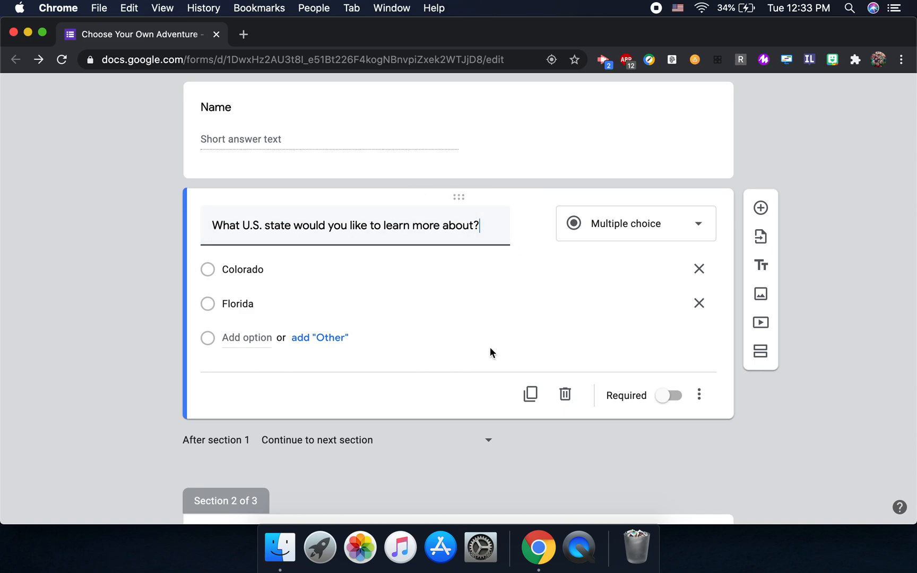
left_click(700, 396)
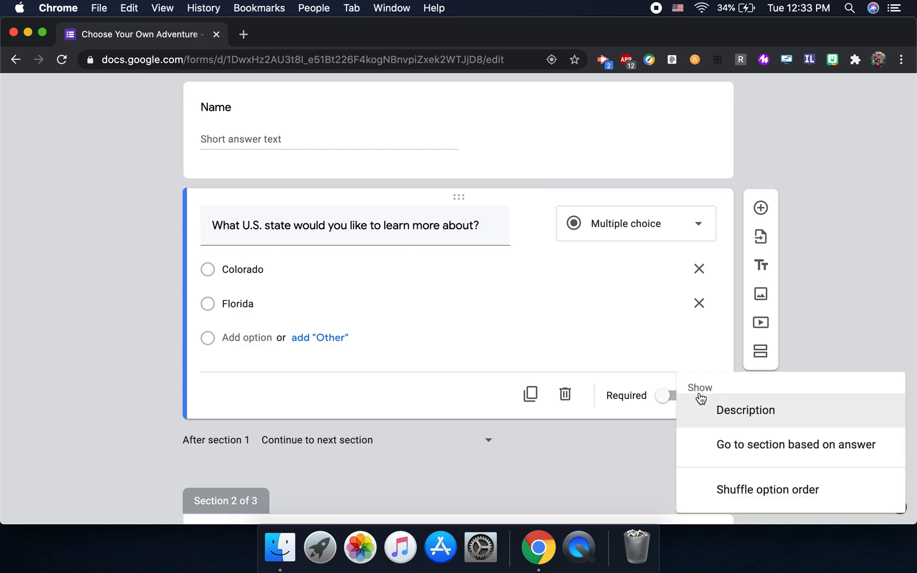
left_click(719, 446)
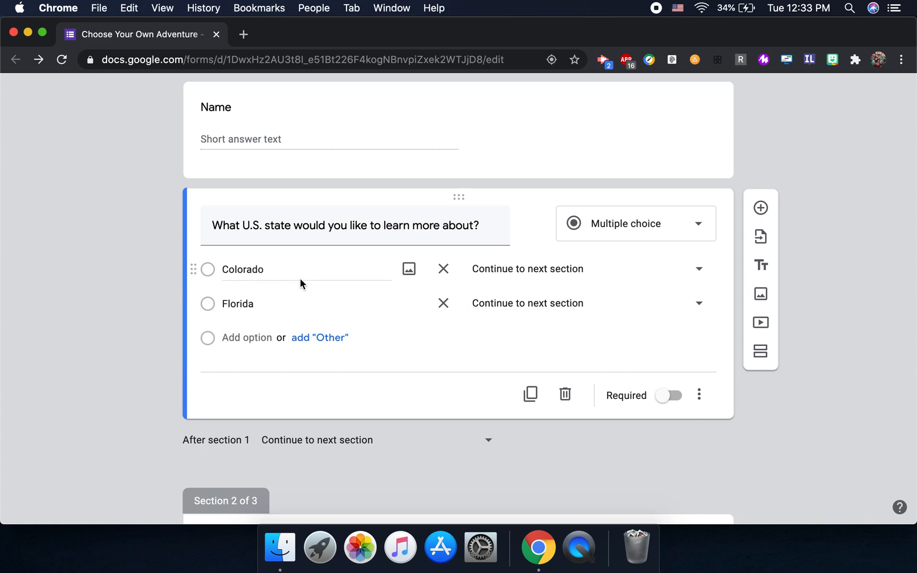
Step: Route the Colorado answer to section 2 (Colorado) and the Florida answer to section 3 (Florida)
left_click(657, 269)
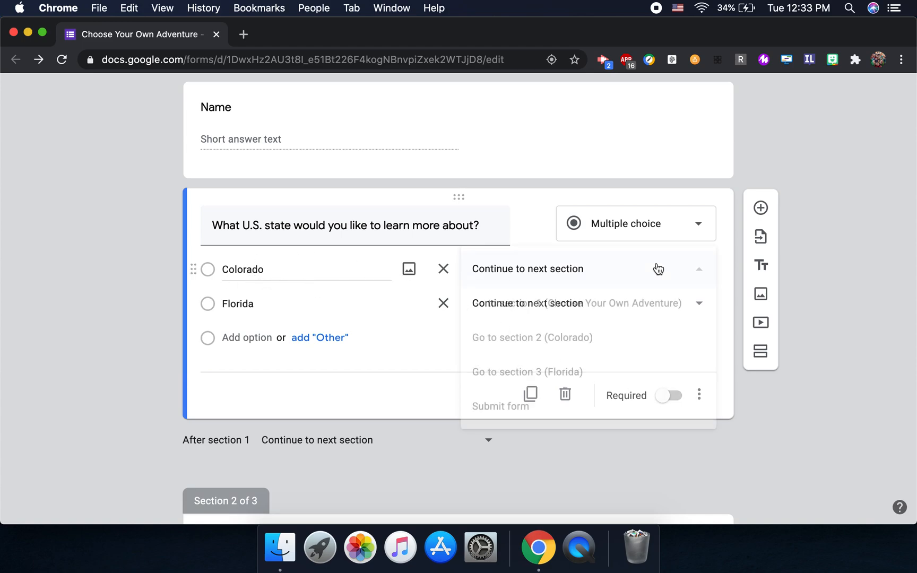
left_click(584, 348)
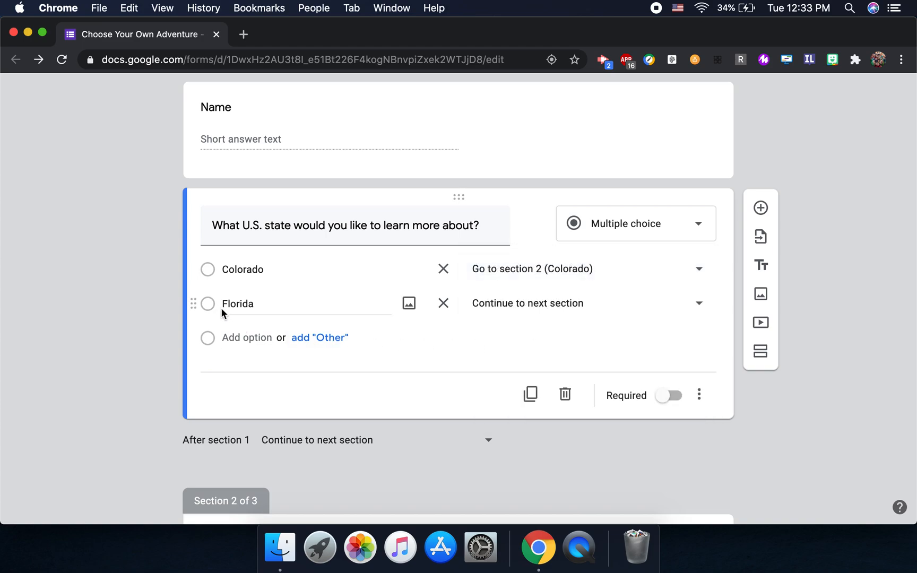
left_click(606, 312)
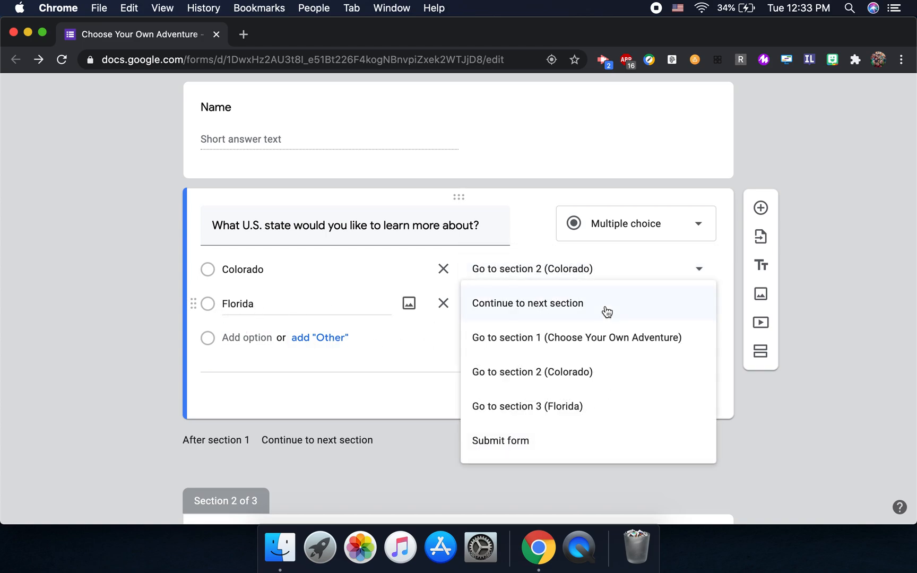
left_click(579, 408)
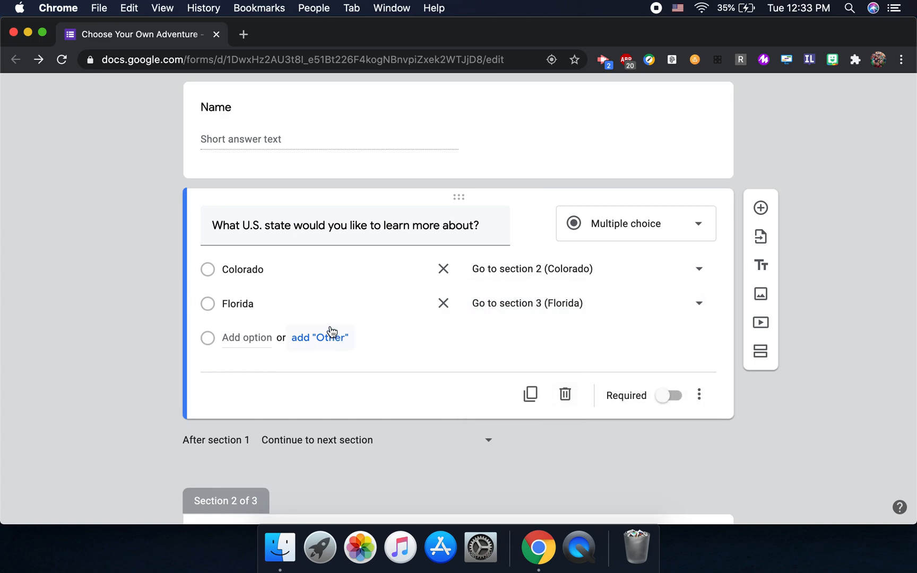
Step: Set the Colorado section to go to "Submit form" after section 2
scroll(330, 332, "down", 5)
scroll(330, 334, "down", 6)
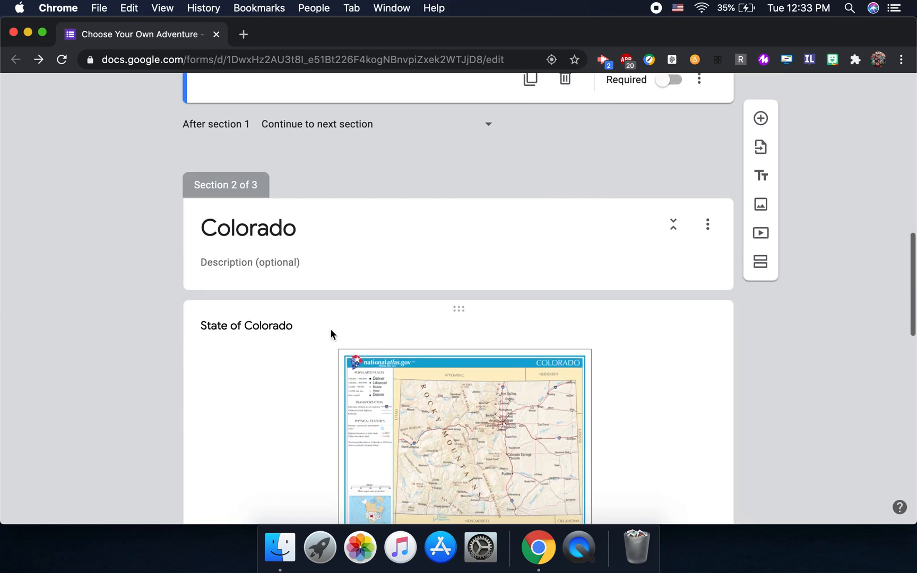
scroll(330, 334, "down", 2)
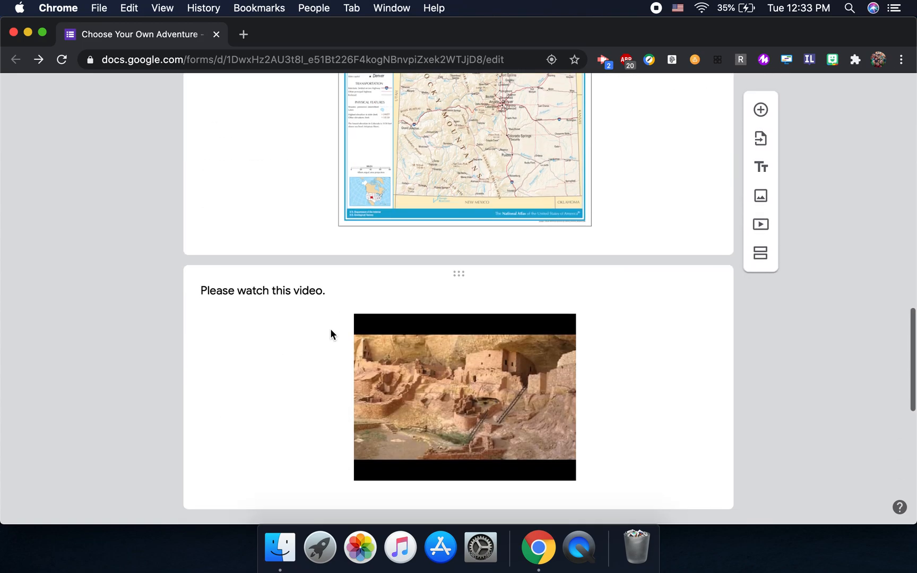
scroll(330, 333, "down", 2)
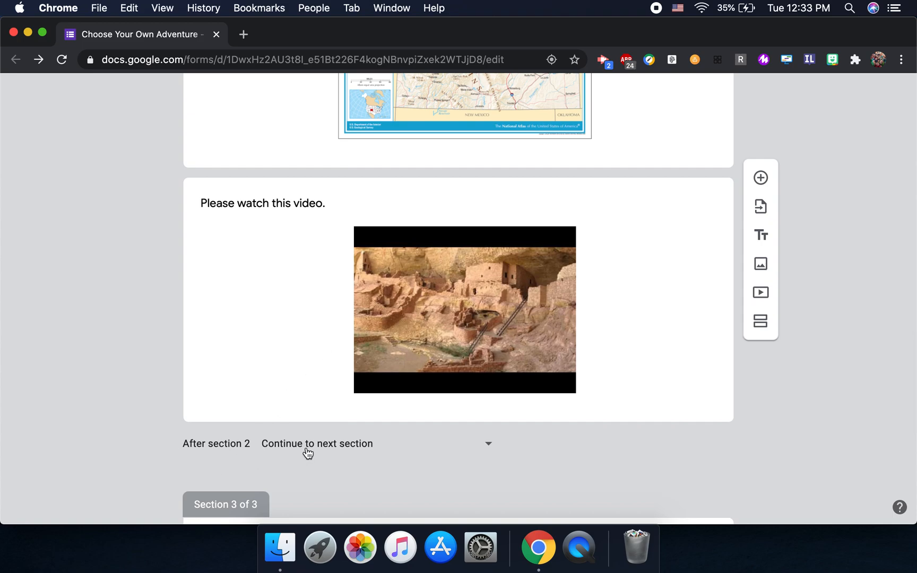
scroll(308, 452, "down", 2)
scroll(307, 451, "up", 1)
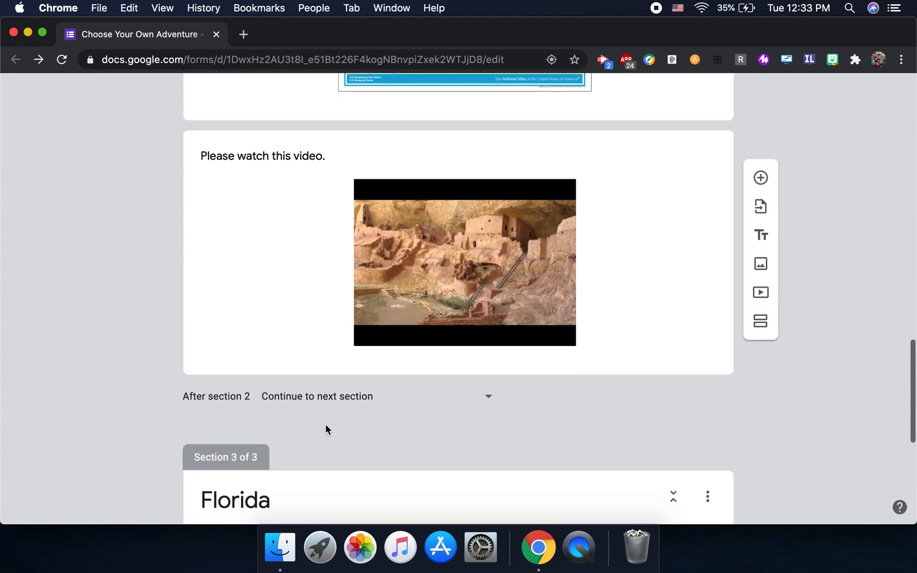
left_click(492, 401)
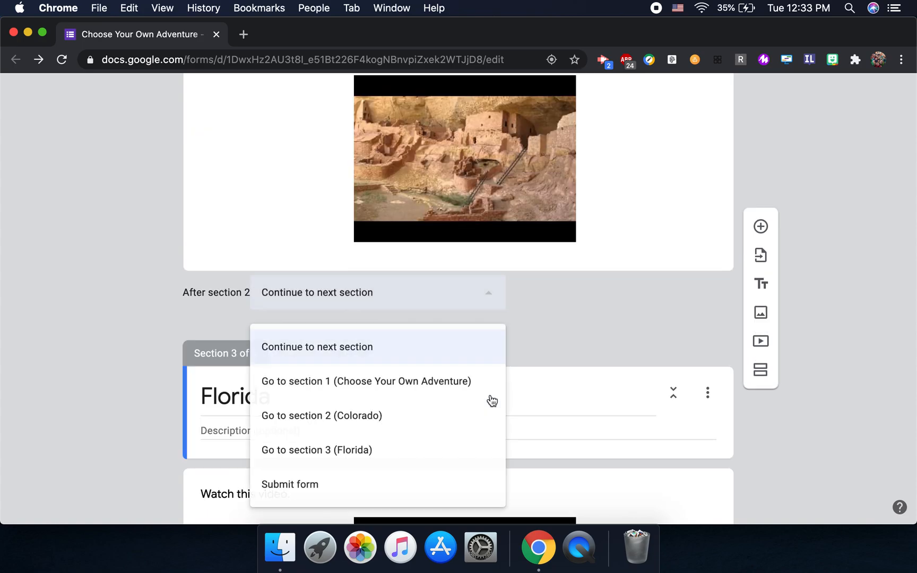
left_click(308, 491)
scroll(467, 260, "up", 3)
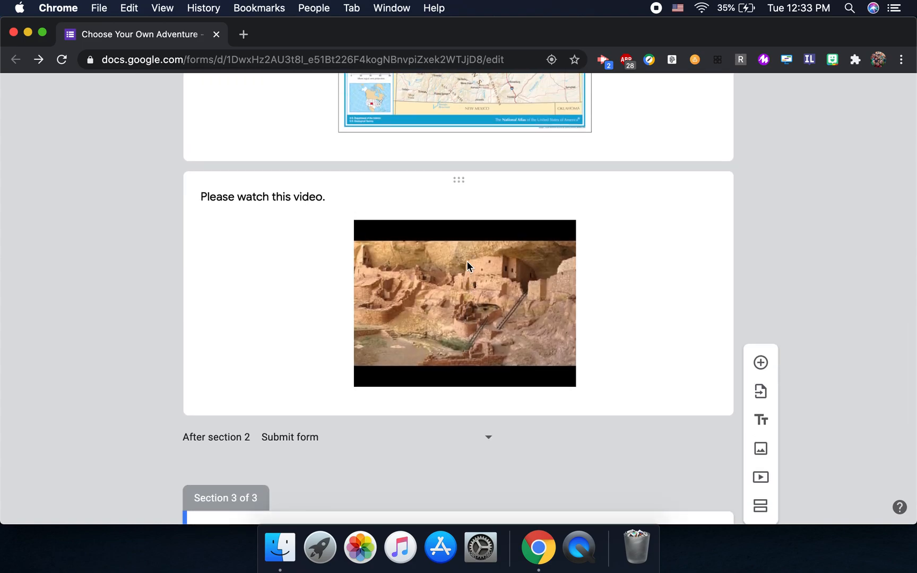
scroll(466, 261, "down", 8)
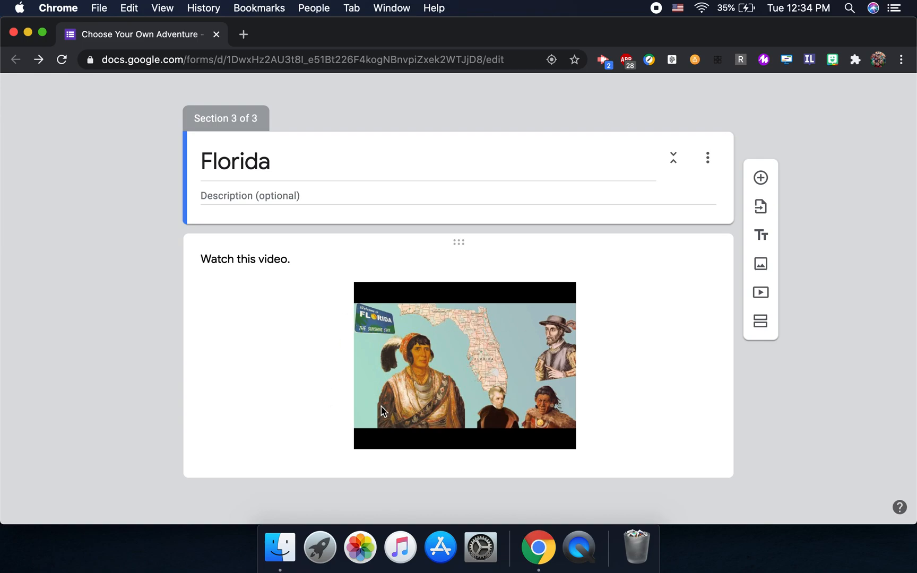
Step: Preview the form, fill in the Name field with placeholder text, and follow the Colorado answer through to its map and video
scroll(382, 409, "up", 20)
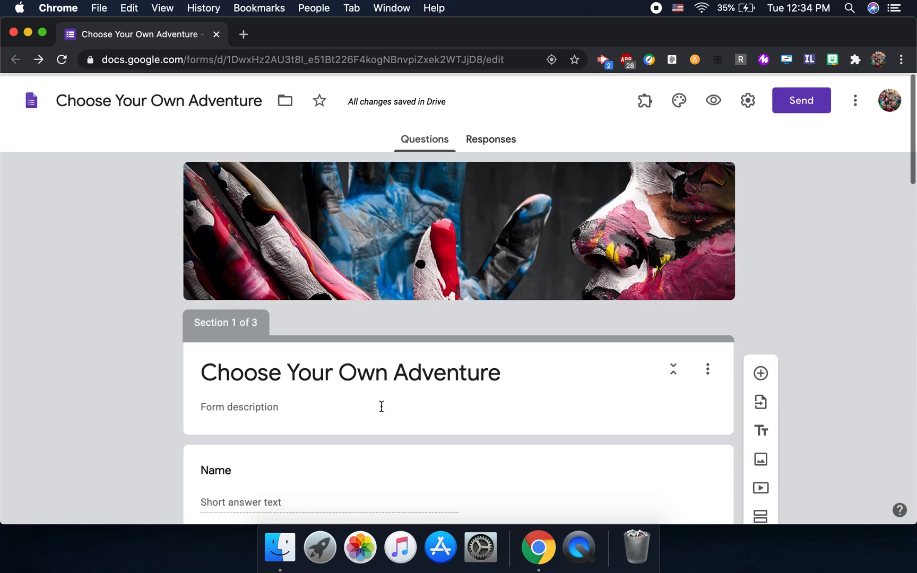
left_click(711, 100)
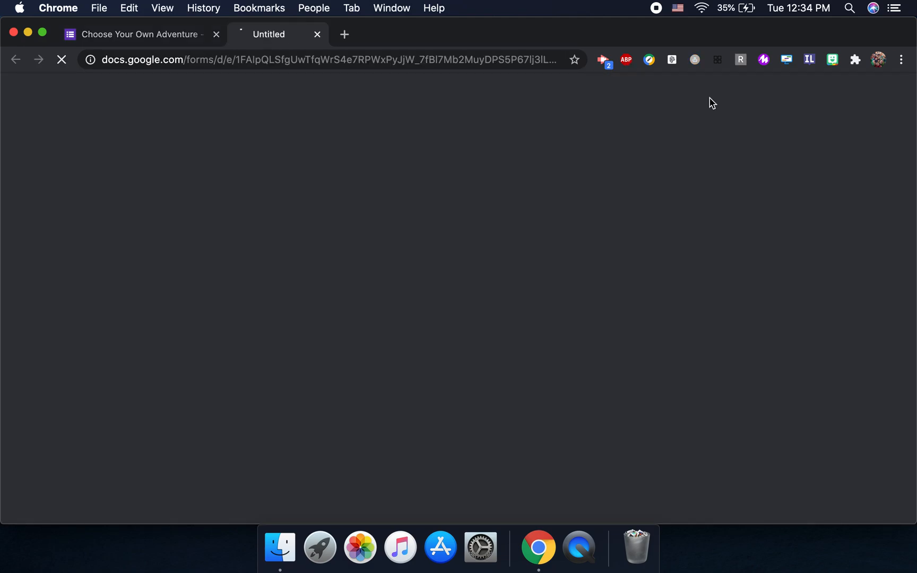
left_click(356, 352)
type("adflkff")
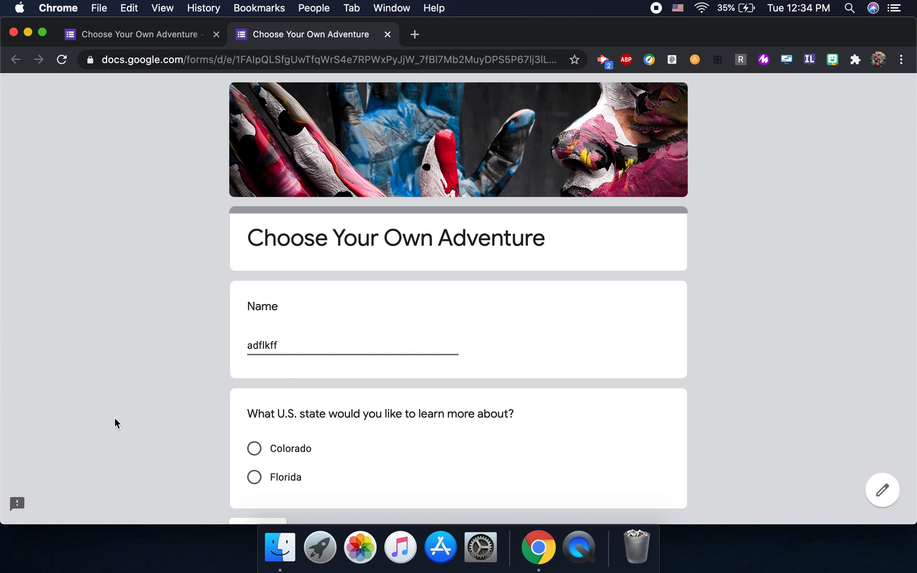
scroll(114, 422, "down", 3)
left_click(255, 324)
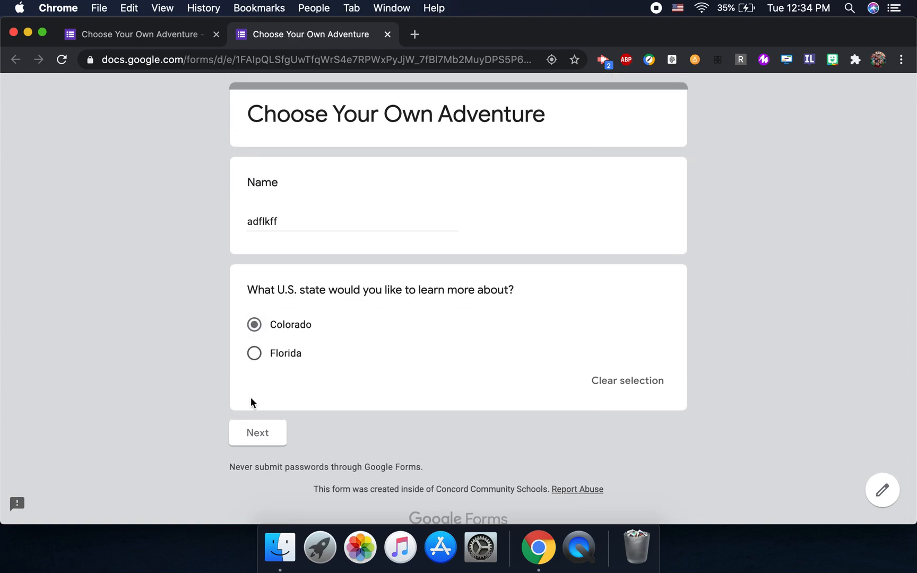
left_click(257, 434)
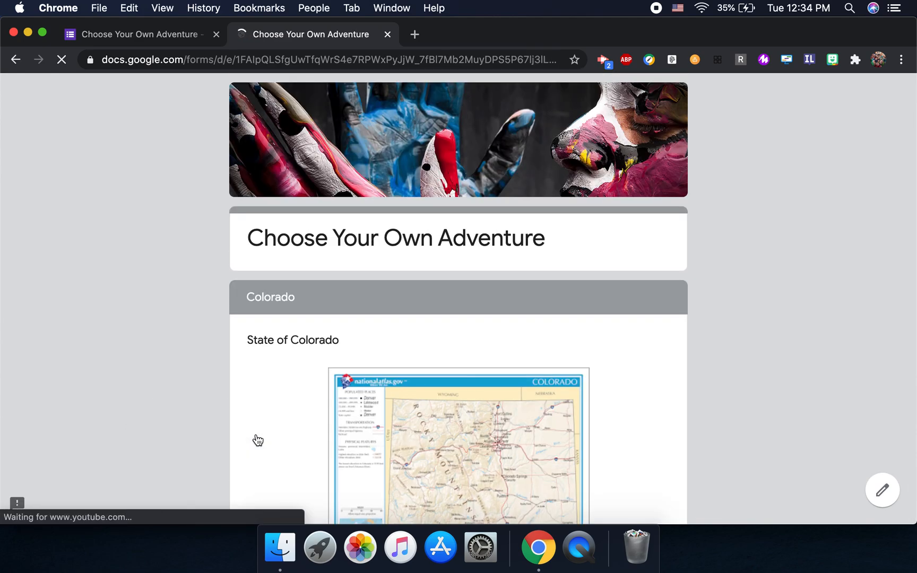
scroll(270, 395, "down", 5)
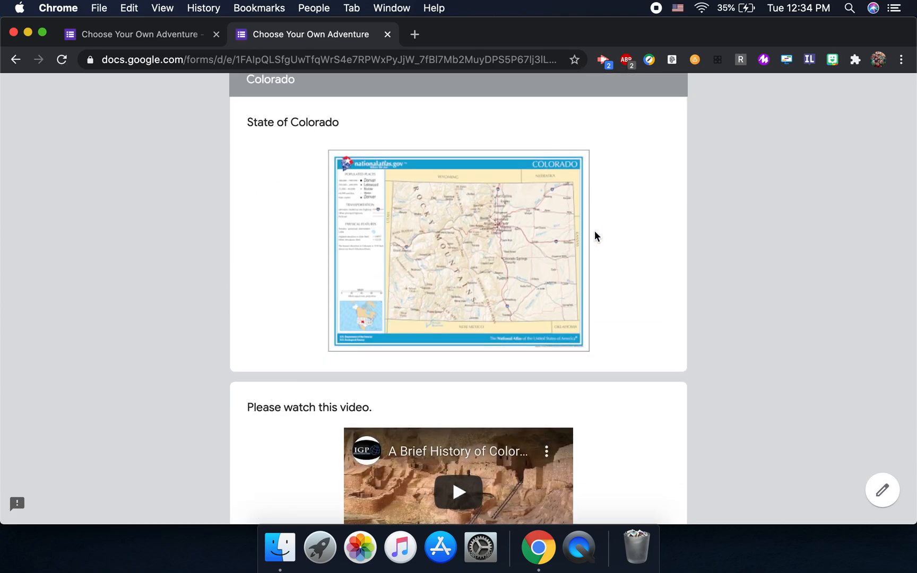
scroll(627, 174, "down", 4)
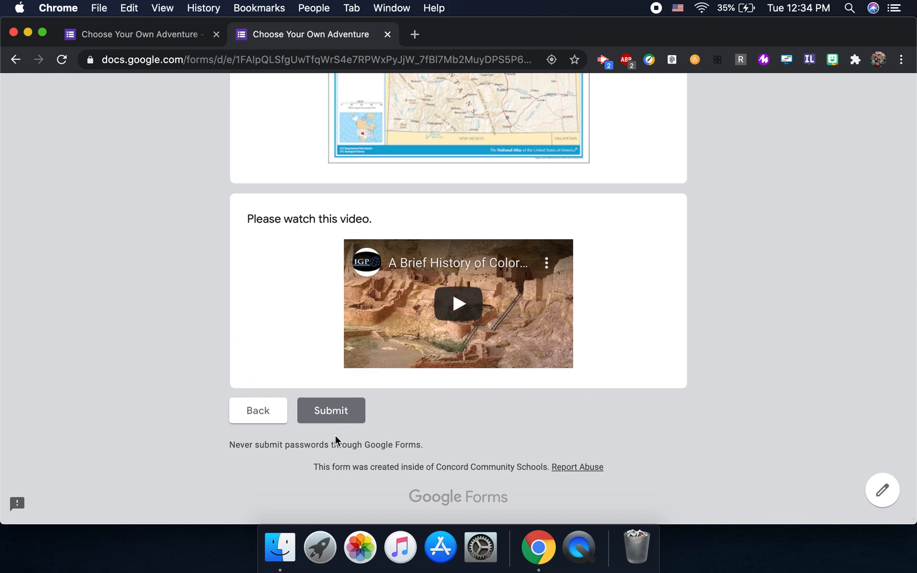
Step: Go back in the preview, check the Florida answer's section, and close the preview
left_click(237, 410)
scroll(242, 403, "down", 2)
left_click(256, 382)
left_click(263, 454)
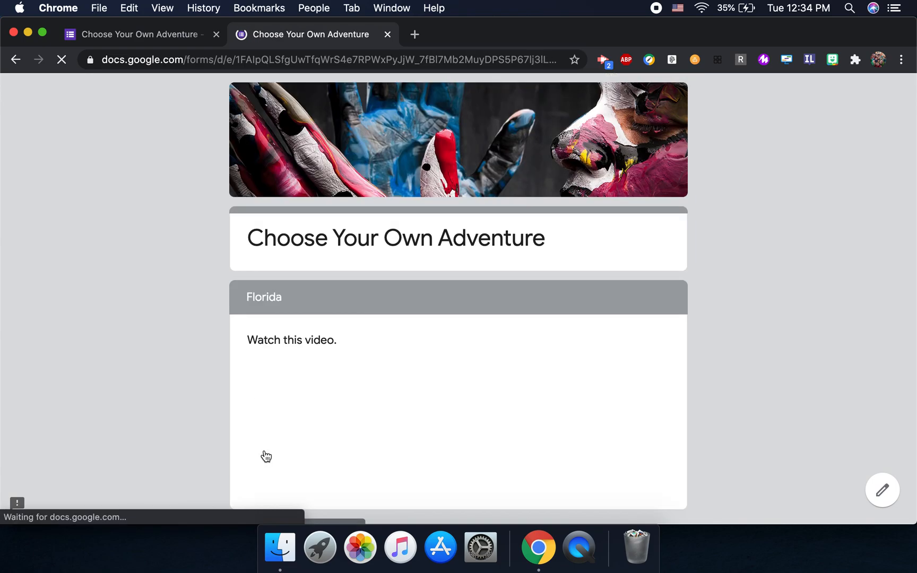
scroll(265, 456, "down", 1)
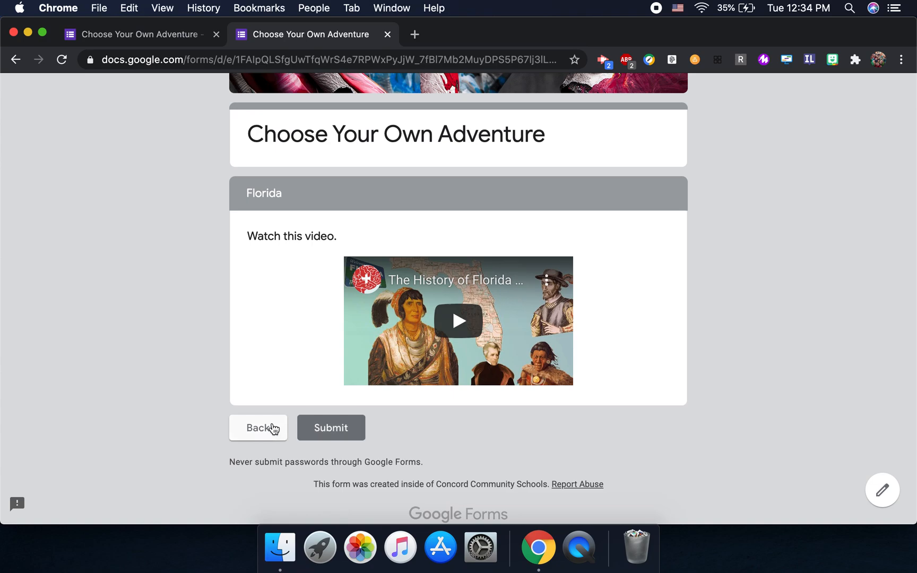
left_click(388, 34)
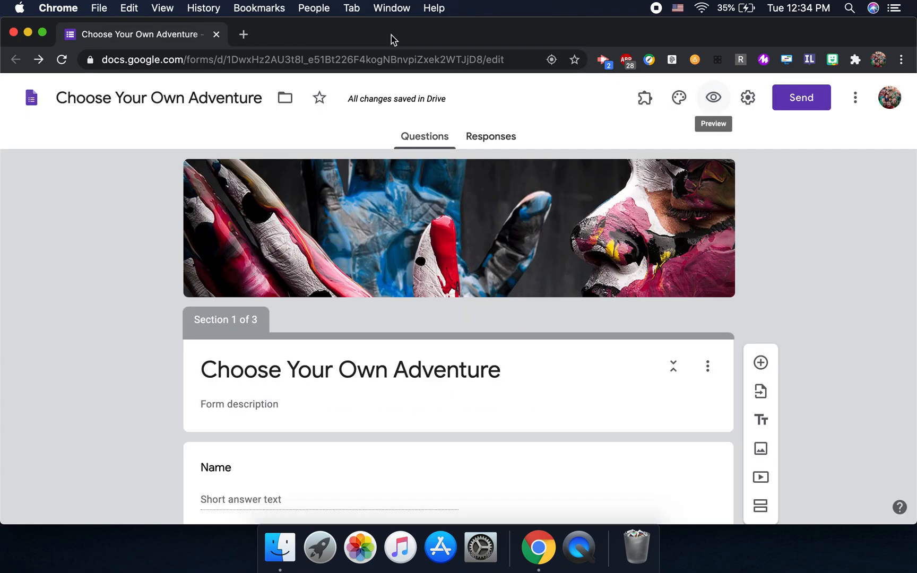
Step: Review the form from the opening questions through the Colorado section to the end of the Florida section
scroll(279, 285, "down", 3)
scroll(280, 285, "down", 3)
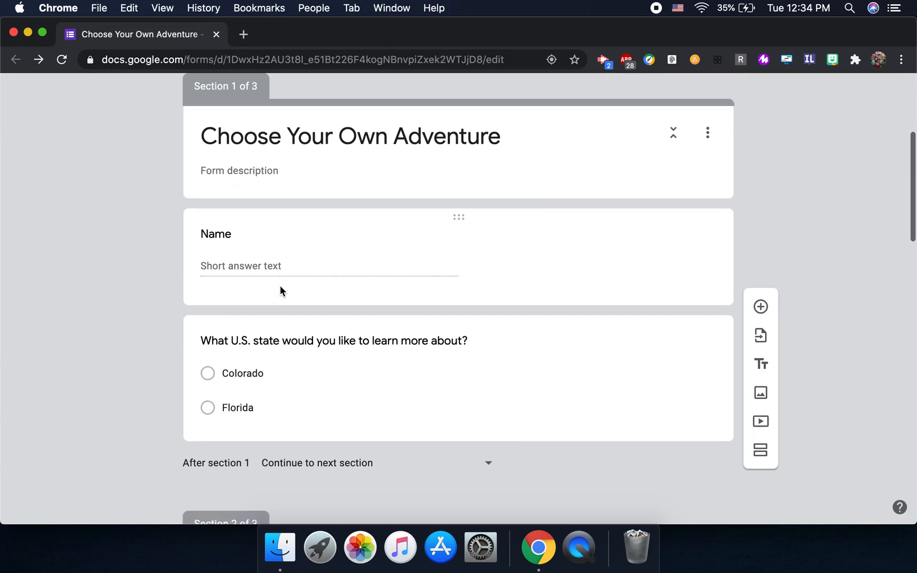
scroll(280, 285, "down", 7)
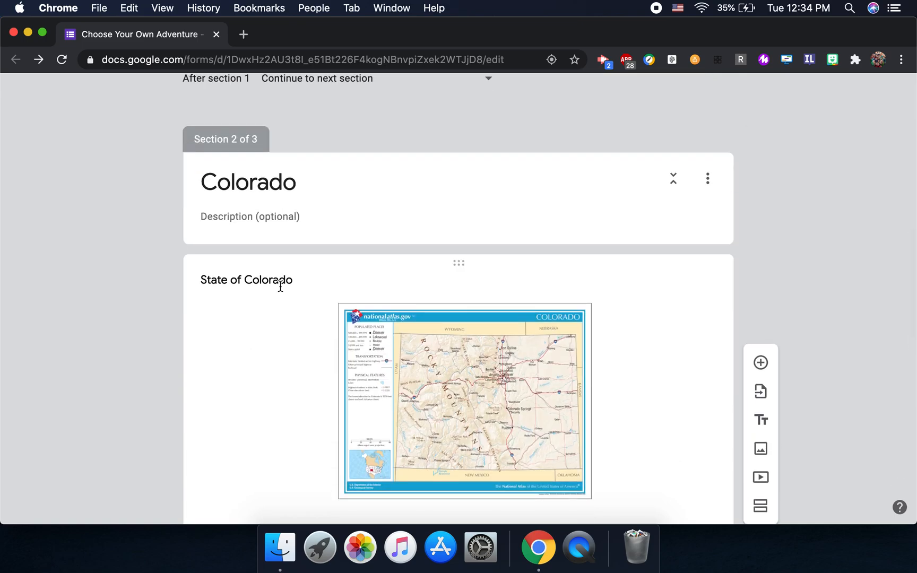
scroll(280, 287, "down", 10)
scroll(281, 286, "down", 3)
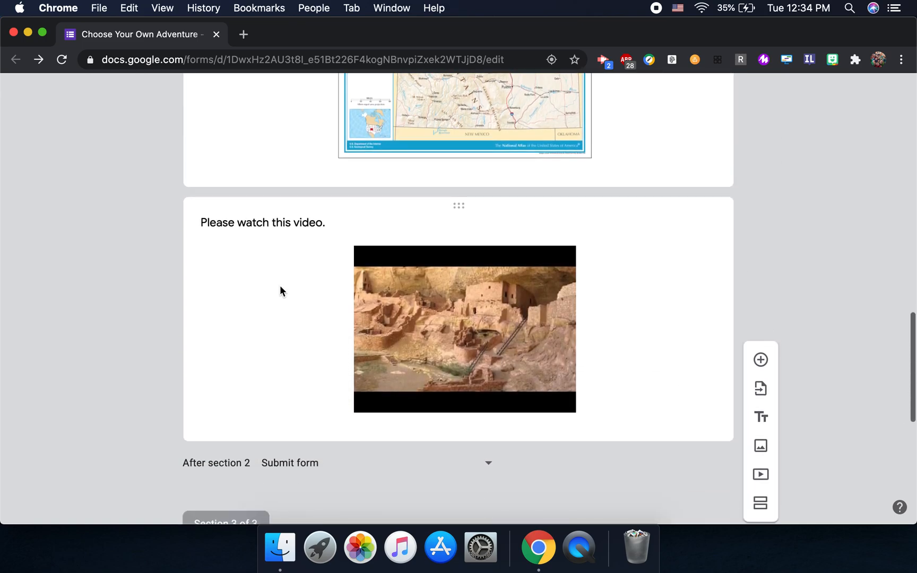
scroll(280, 291, "down", 9)
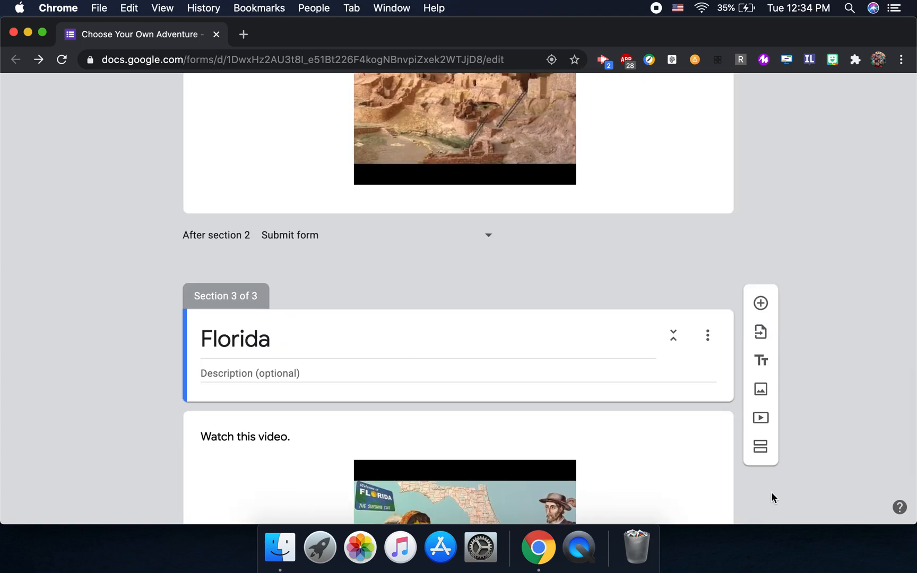
scroll(766, 470, "down", 8)
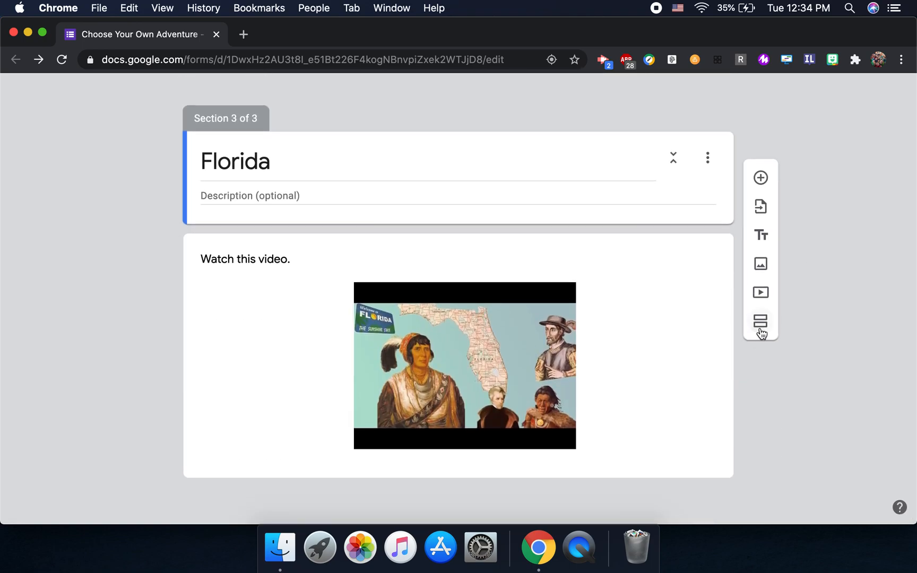
Step: Add a new section below the Florida heading and move the Florida video back into the Florida section
left_click(759, 325)
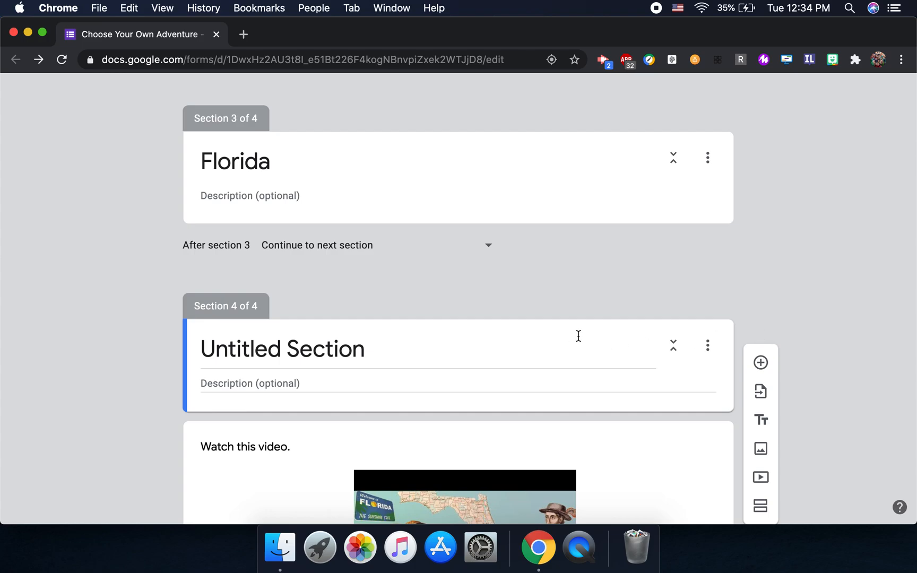
scroll(579, 336, "down", 3)
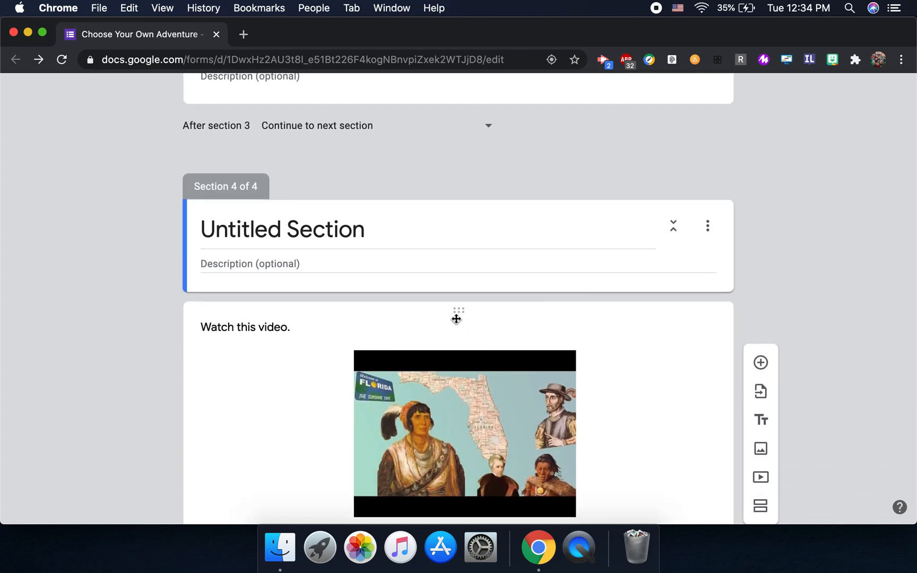
scroll(458, 315, "up", 2)
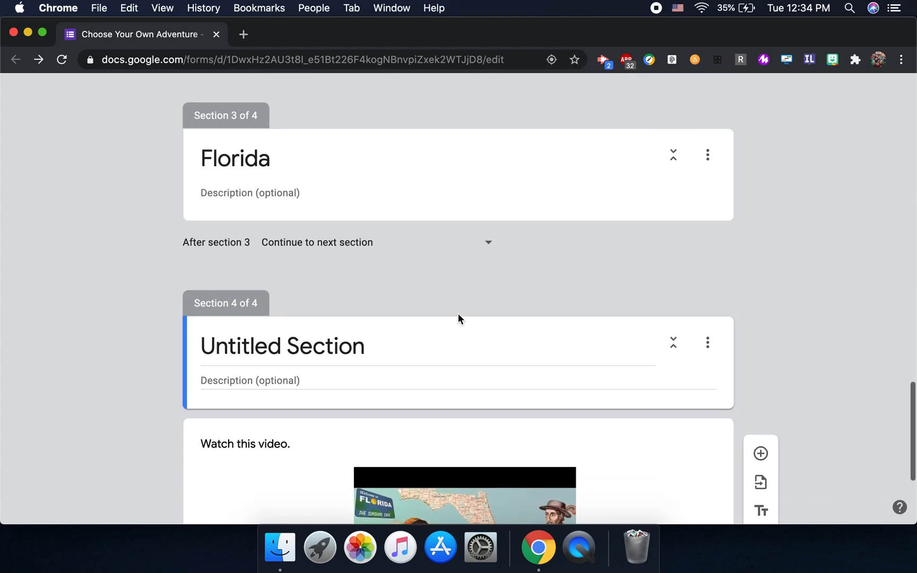
left_click_drag(460, 366, 472, 254)
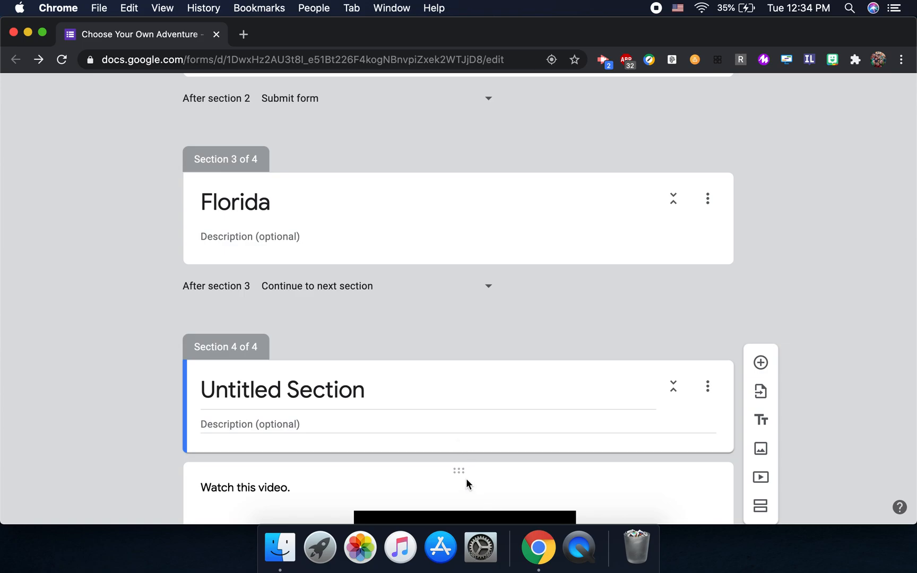
left_click_drag(464, 457, 469, 256)
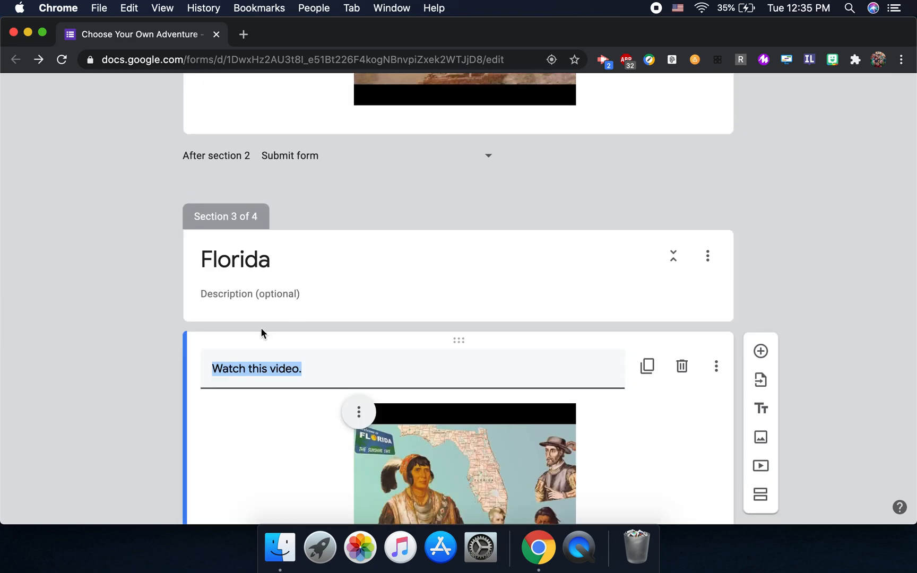
Step: Title the new fourth section "Quiz for Colorado"
scroll(261, 327, "down", 6)
left_click(368, 422)
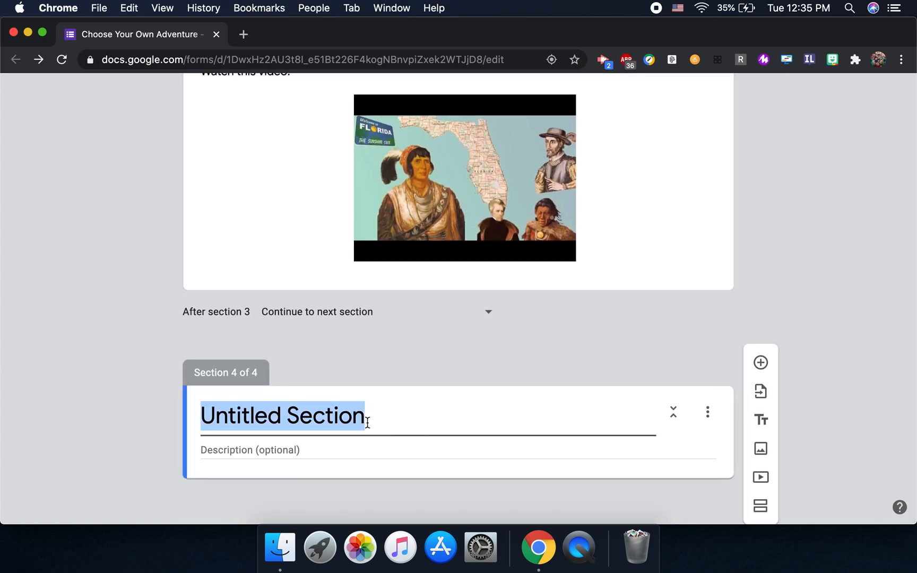
type("Quiz for ")
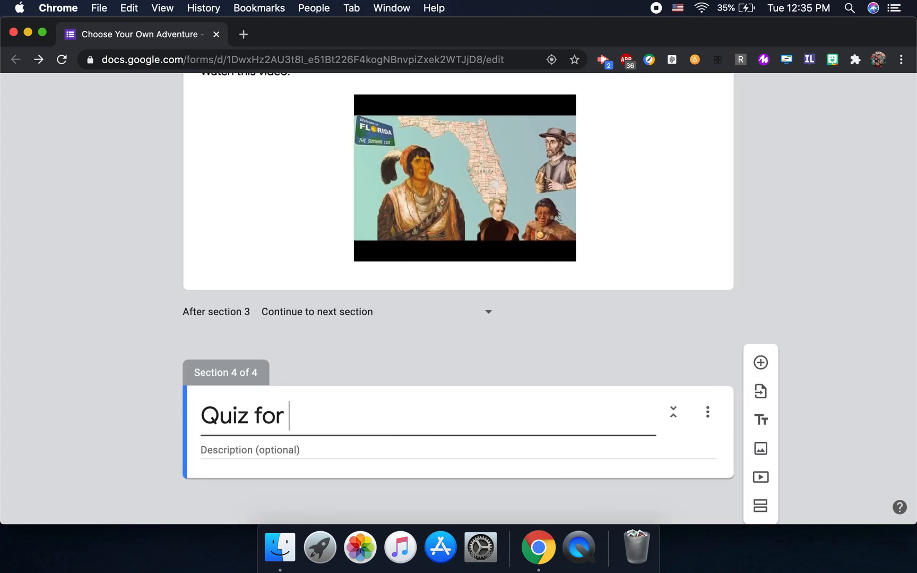
type("Colorado")
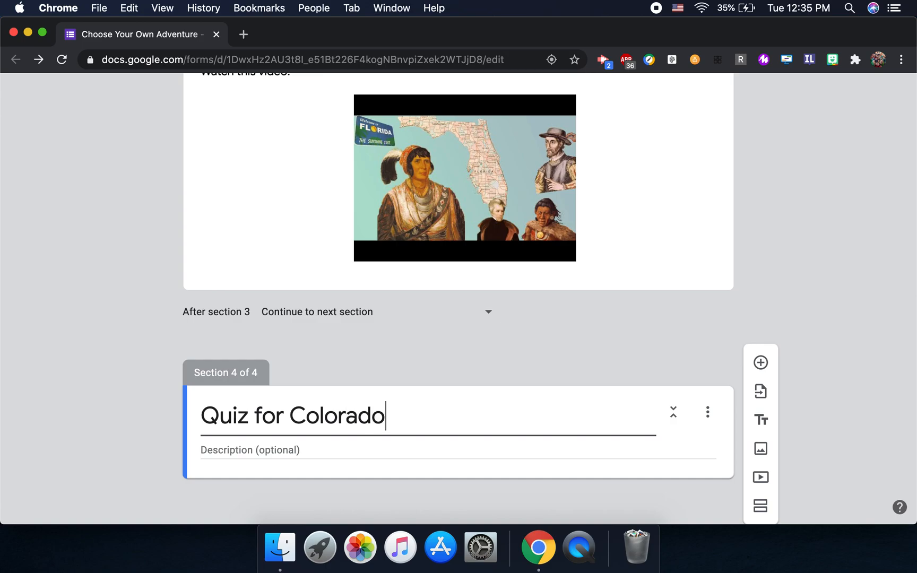
Step: Add the required paragraph question "What did you learn from the video?" to the Quiz for Colorado section
scroll(549, 418, "down", 1)
left_click(760, 363)
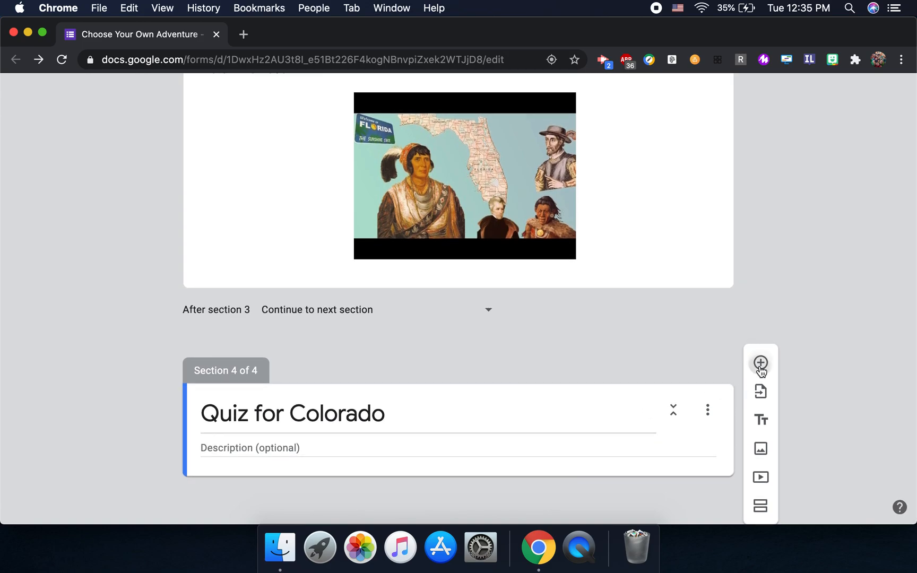
type("What did you learn from the video")
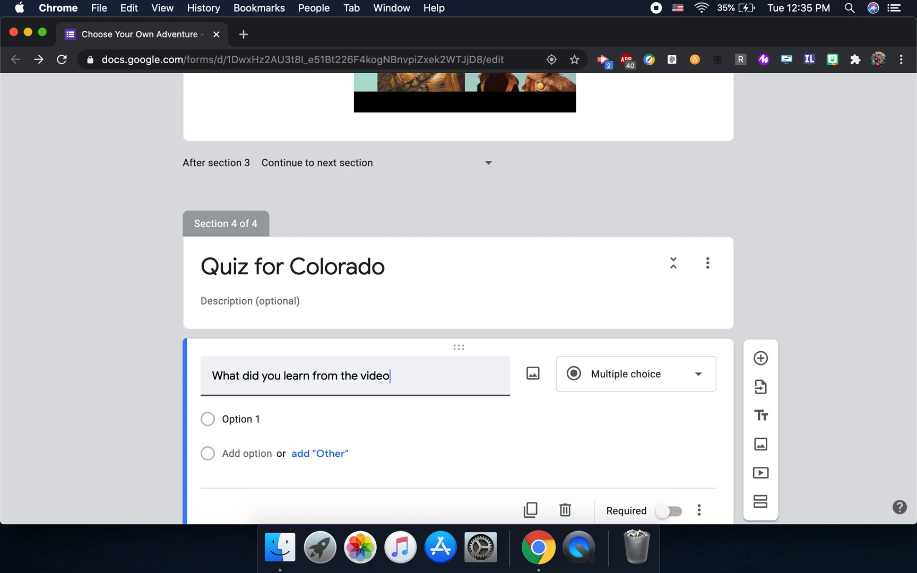
type("?")
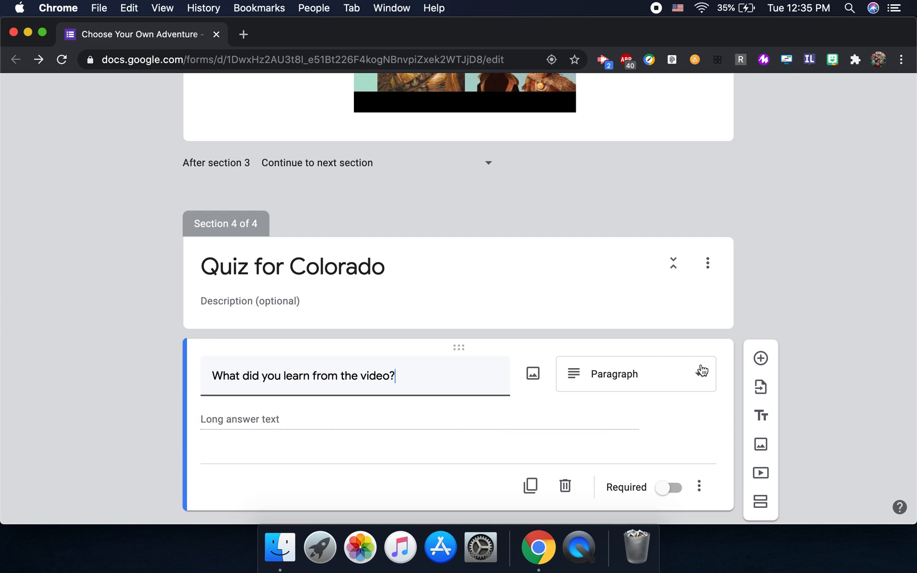
left_click(670, 488)
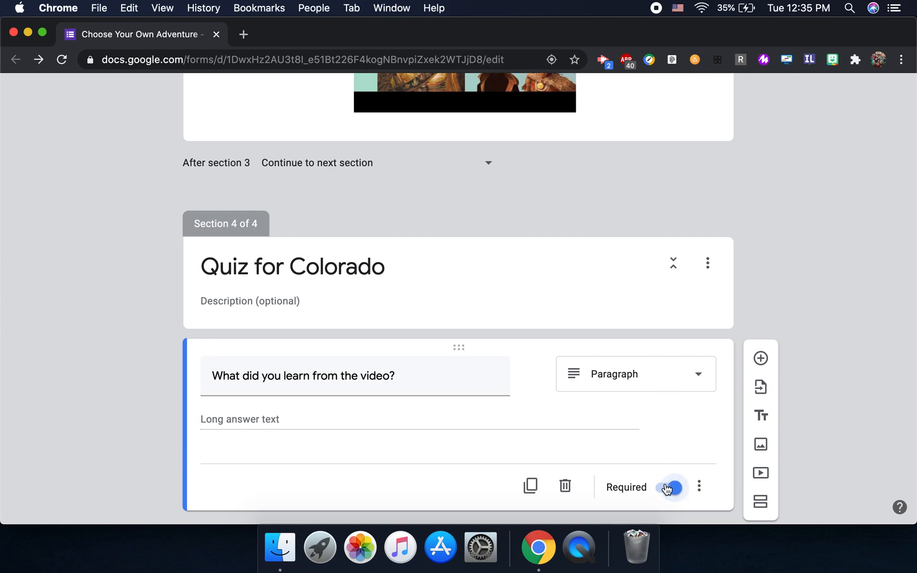
Step: Add a fifth section after the Colorado quiz and title it "Quiz for Florida"
left_click(762, 503)
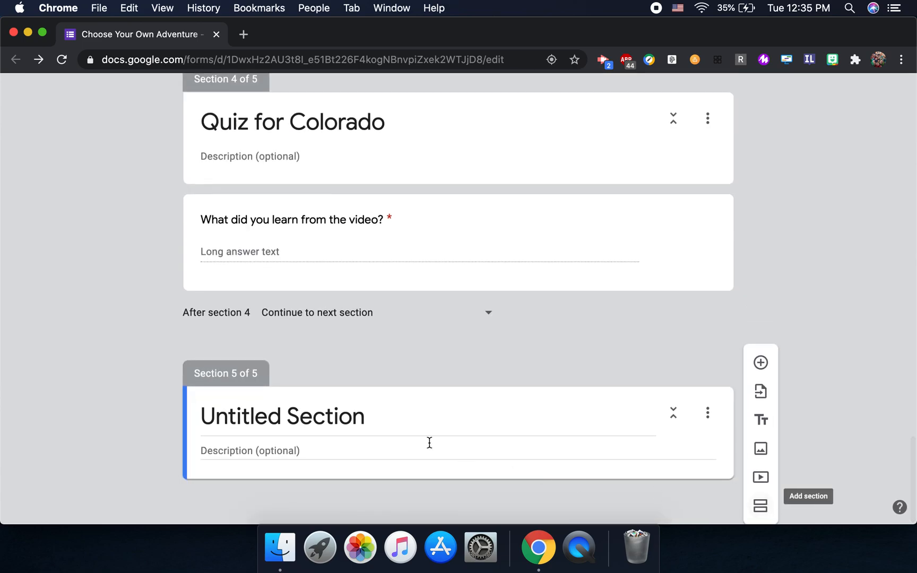
left_click(385, 420)
type("Quiz ")
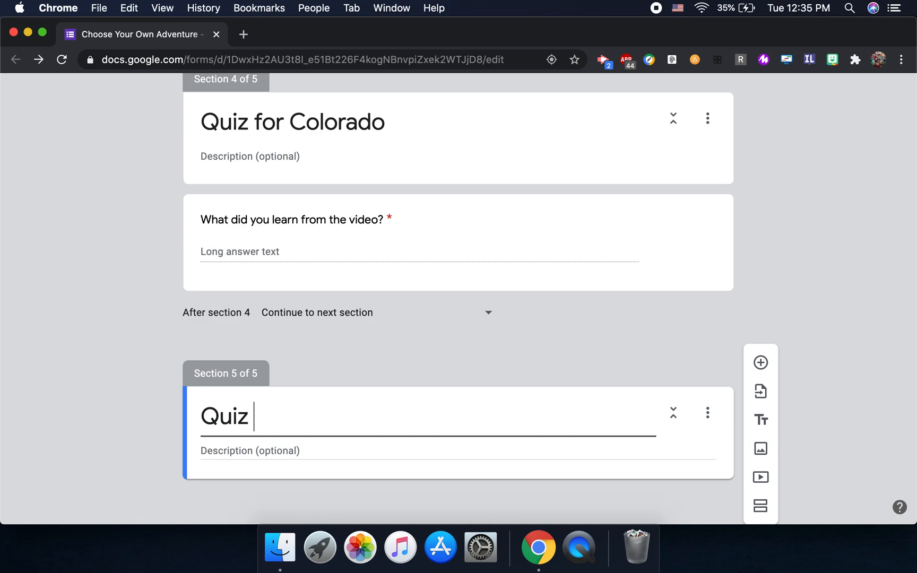
type("for Floriday")
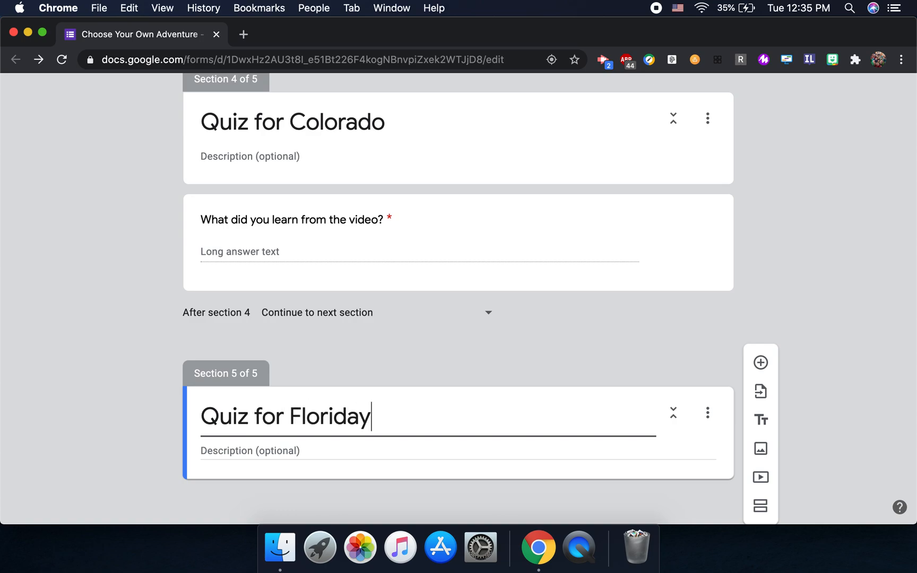
key("BackSpace")
Step: Add the paragraph question "What did you learn from the video?" to the Quiz for Florida section
left_click(761, 363)
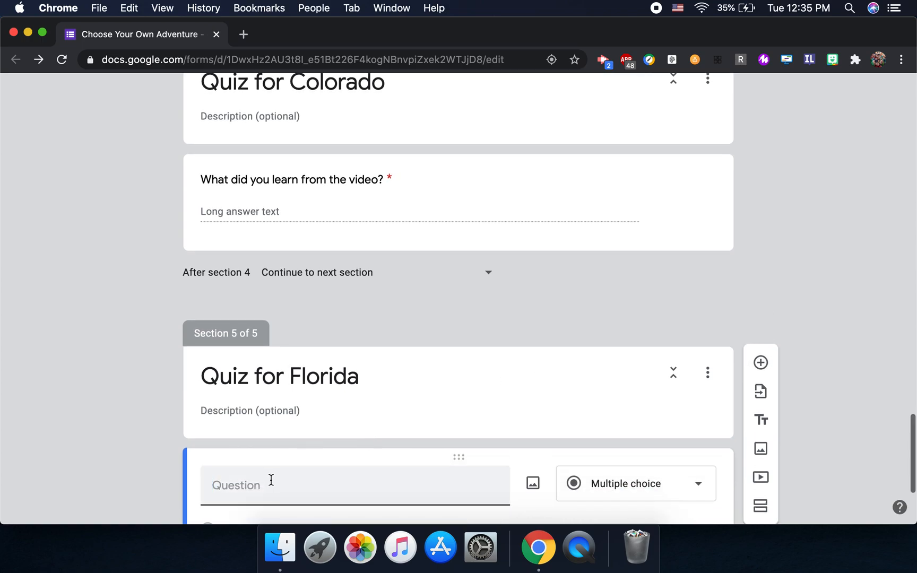
type("What did you learn from the video")
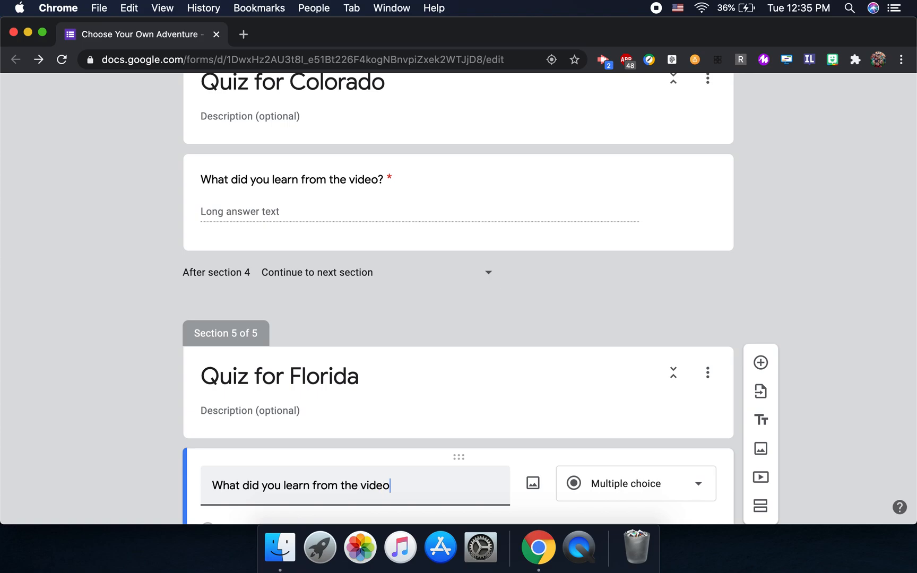
type("?")
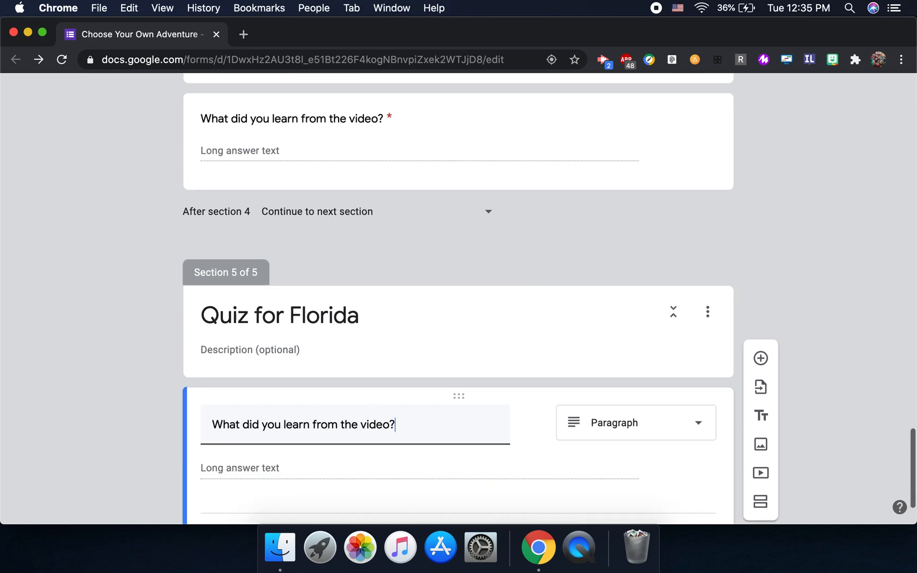
Step: Set the Colorado section to go to section 4 (Quiz for Colorado) after section 2
scroll(458, 298, "up", 5)
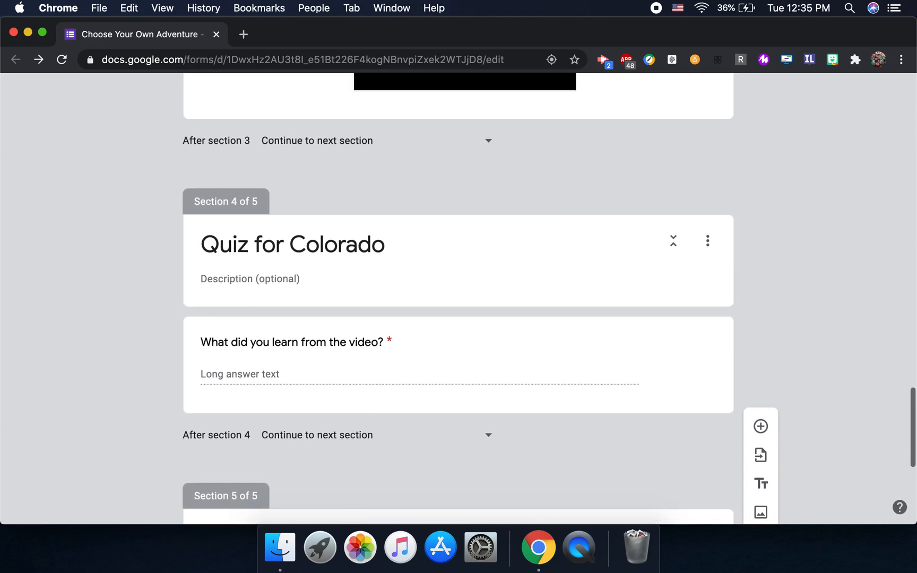
scroll(459, 298, "up", 15)
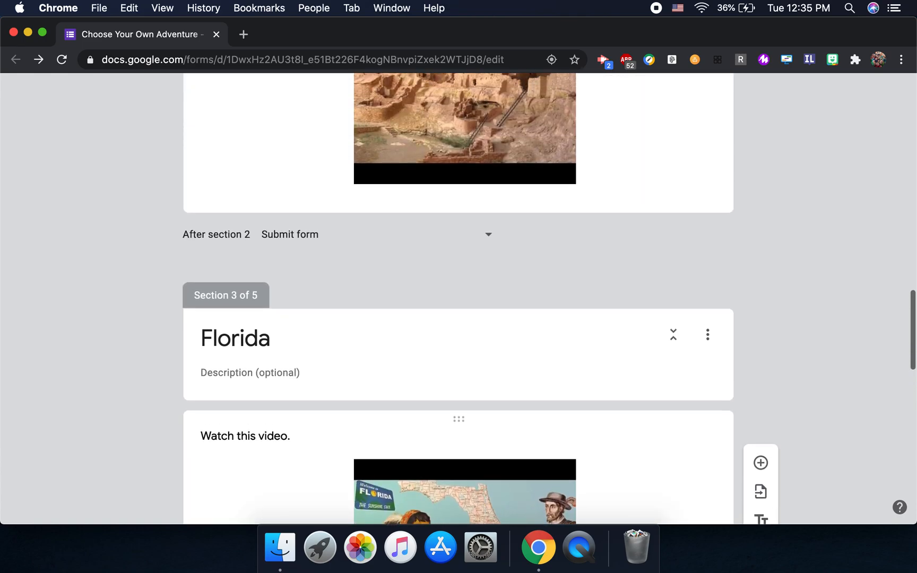
scroll(459, 297, "up", 8)
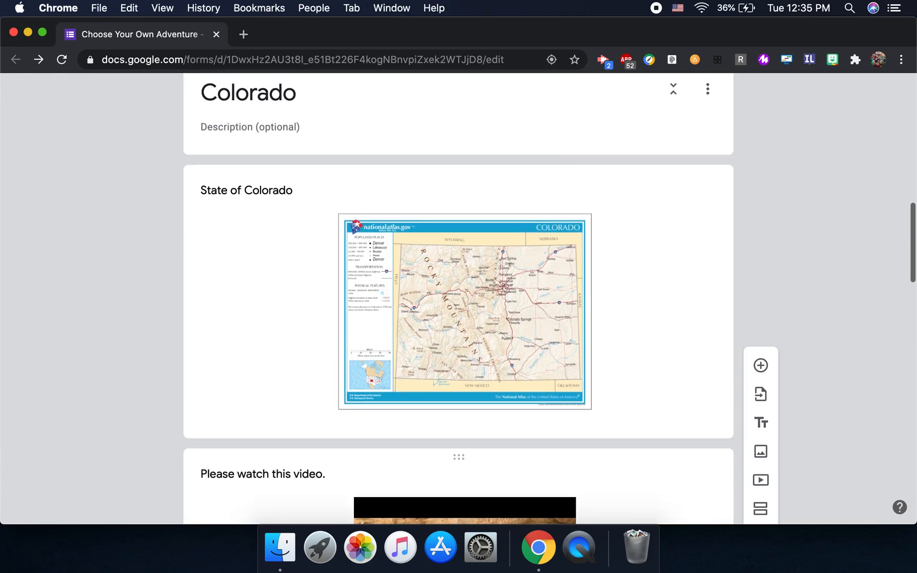
scroll(176, 434, "down", 6)
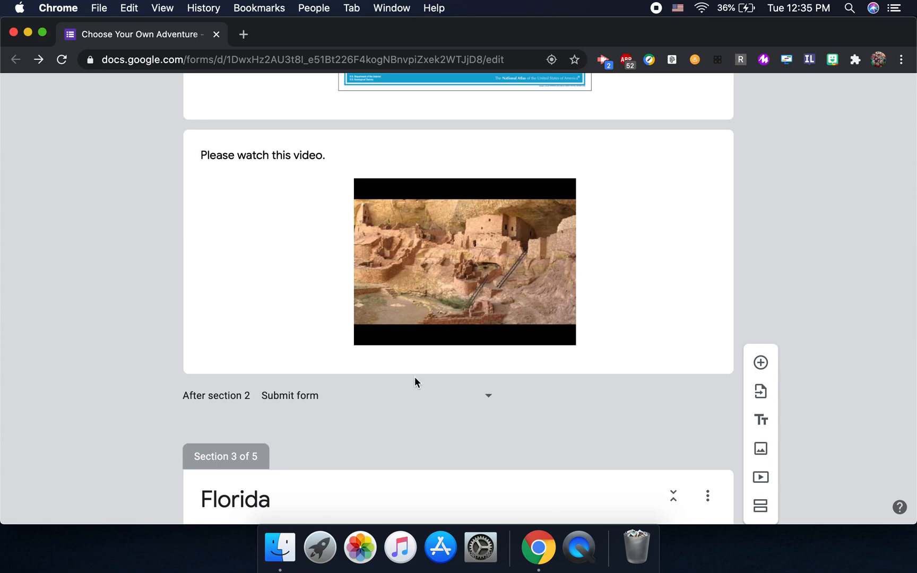
left_click(486, 395)
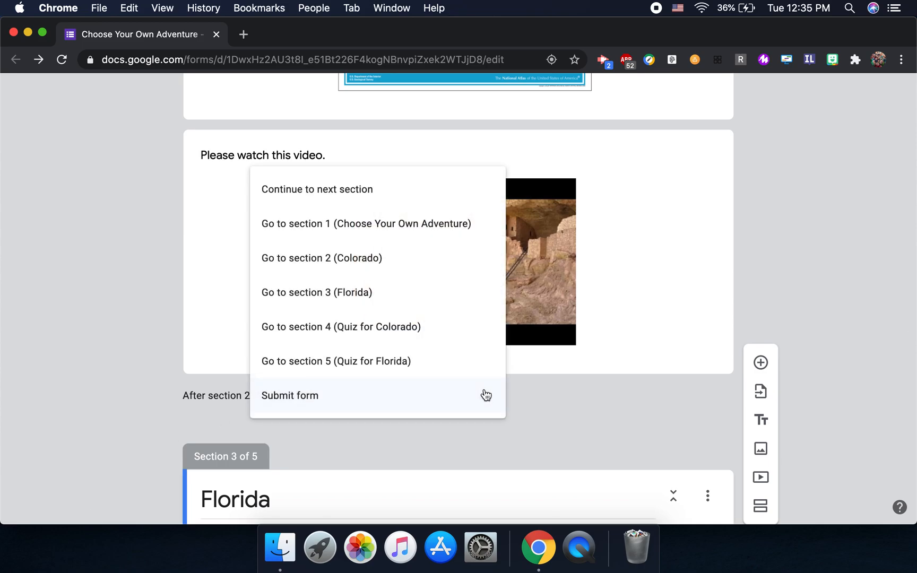
left_click(390, 328)
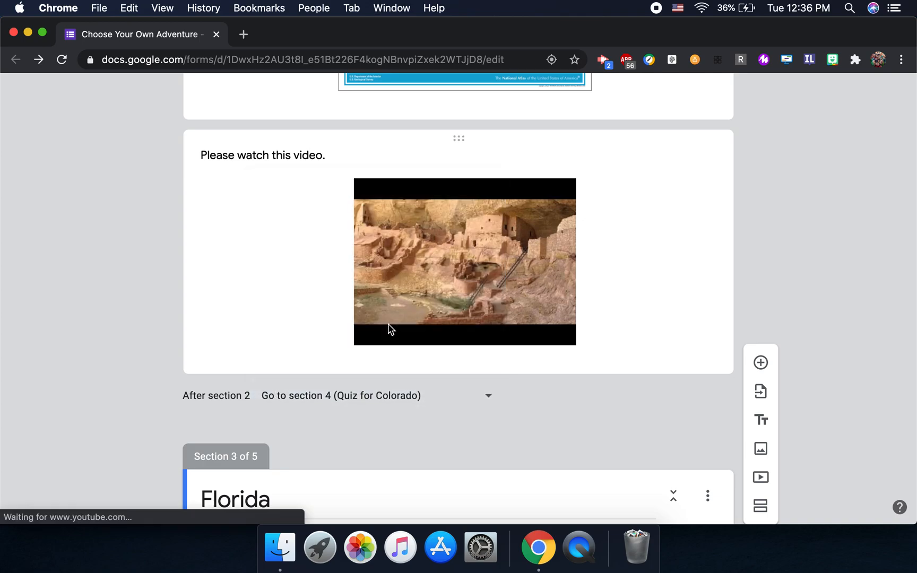
Step: Set the Florida section to go to section 5 (Quiz for Florida) after section 3
scroll(389, 329, "down", 5)
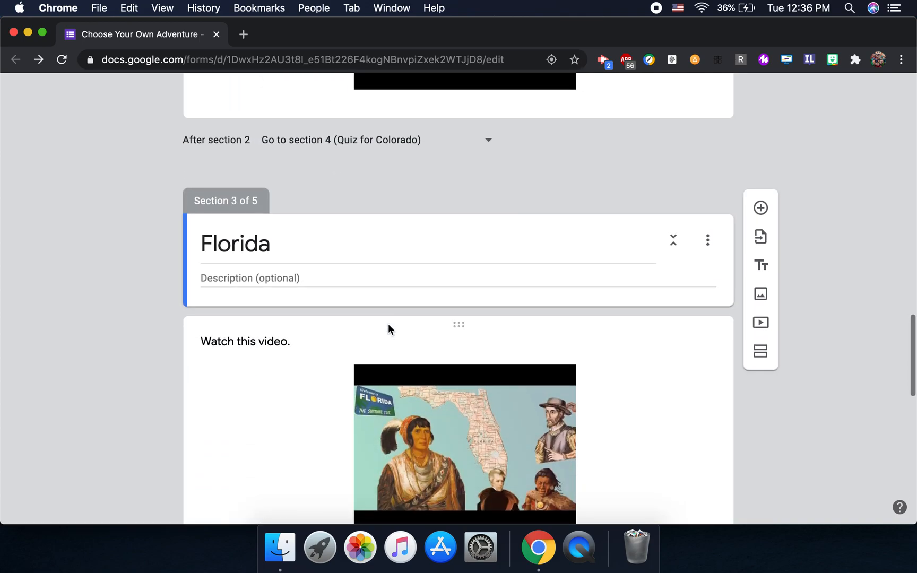
scroll(388, 328, "down", 4)
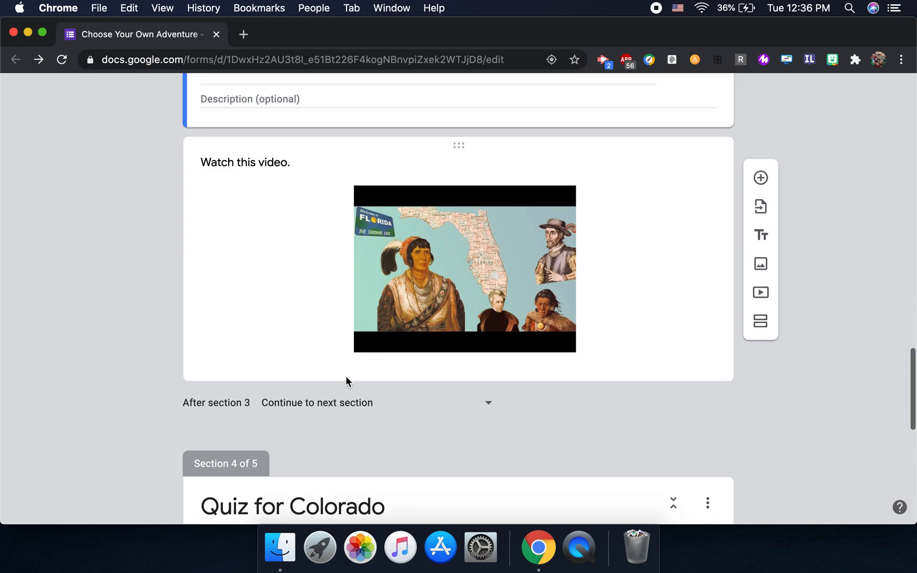
left_click(490, 405)
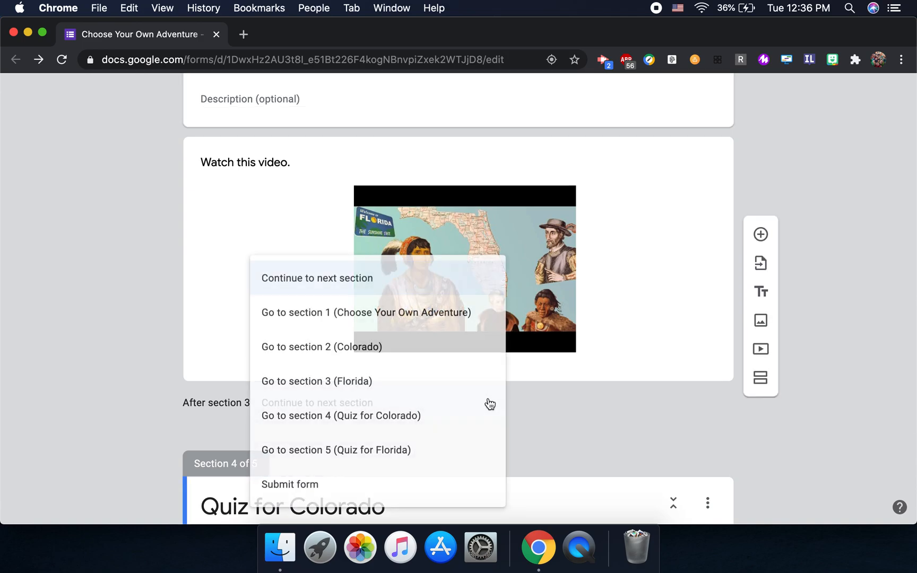
left_click(365, 454)
Step: Set the Quiz for Colorado section to go to "Submit form" after section 4, and check the Florida quiz section below
scroll(365, 456, "down", 6)
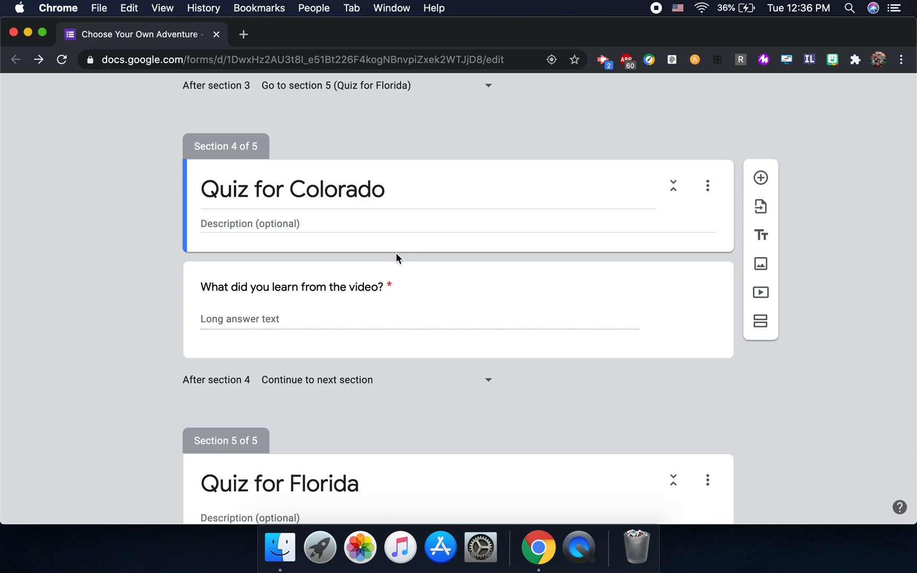
left_click(489, 382)
left_click(332, 491)
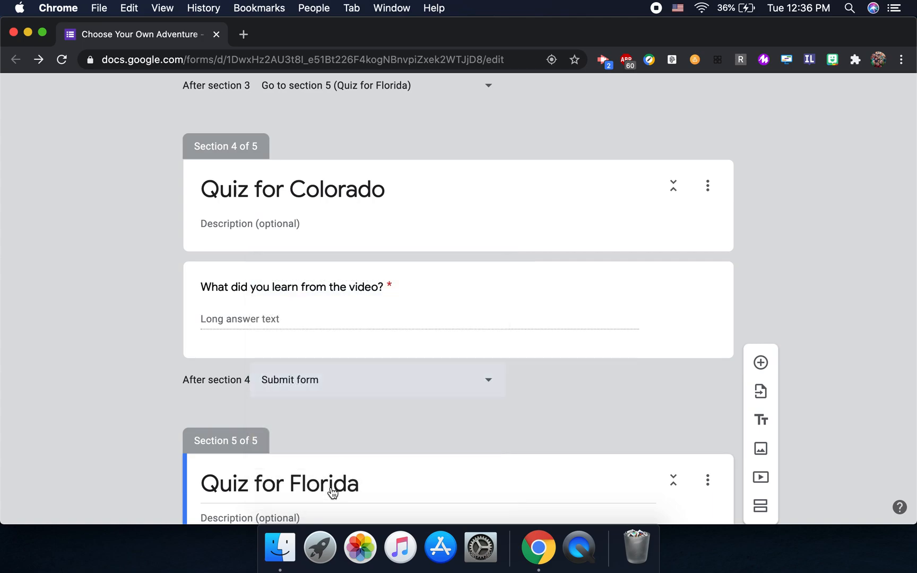
scroll(331, 486, "down", 5)
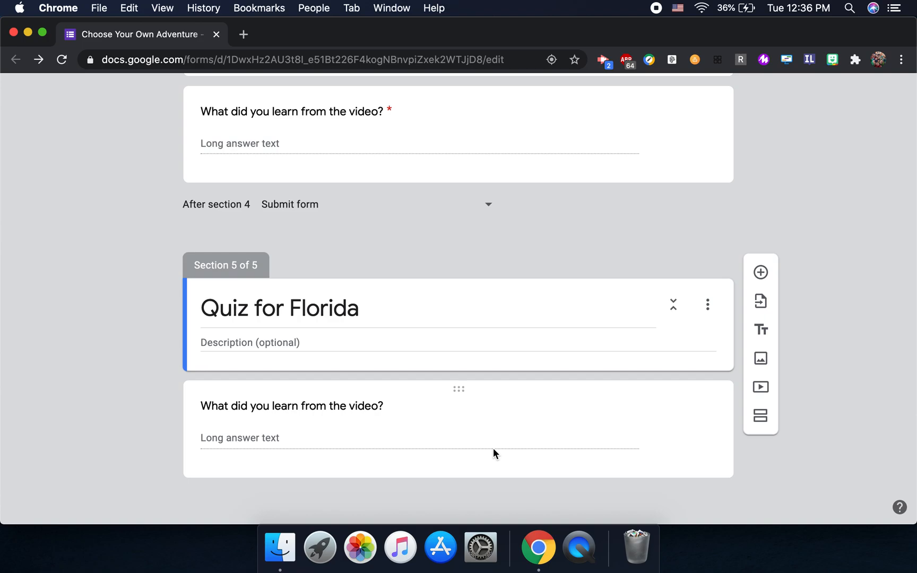
Step: Preview the form, enter "kljdalkf" in the Name field and choose Colorado as the state
scroll(493, 448, "up", 18)
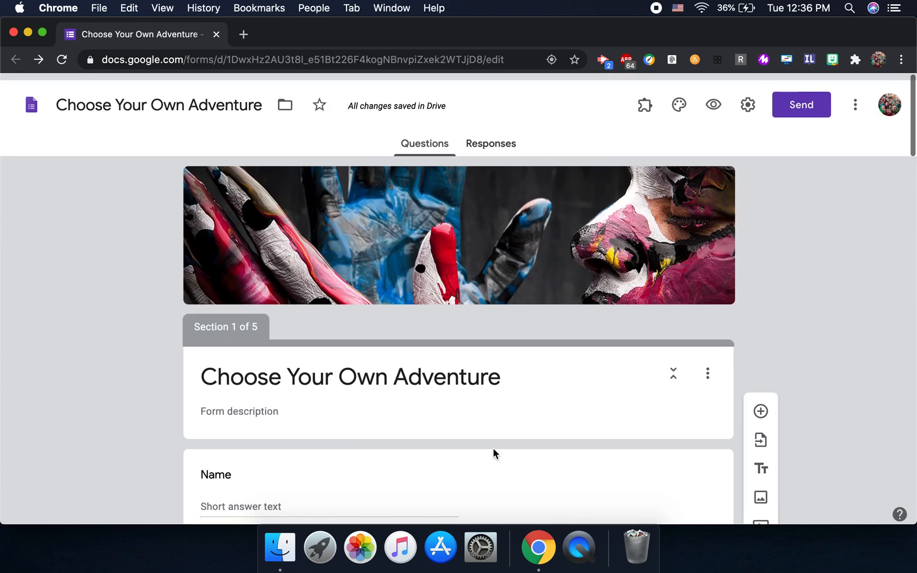
left_click(713, 97)
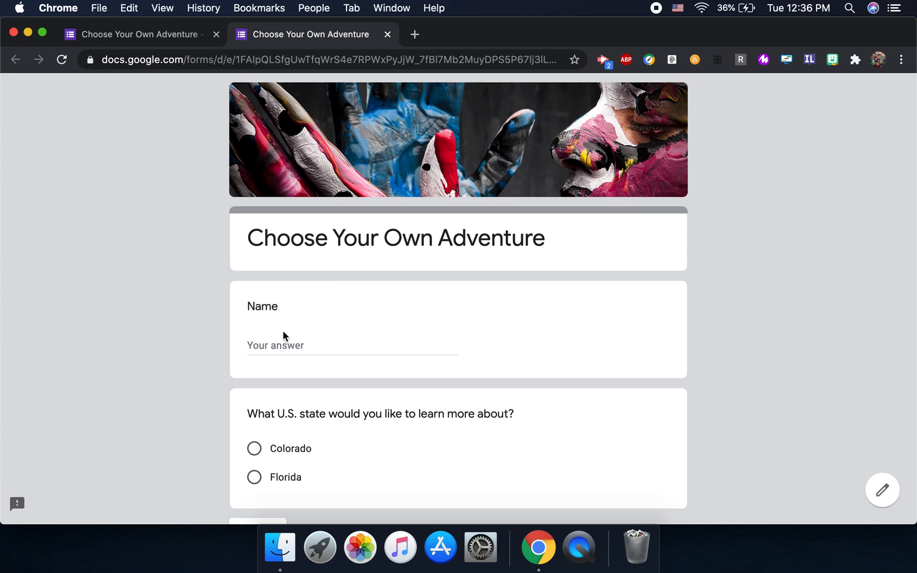
left_click(283, 341)
type("kljdalkf")
scroll(251, 363, "down", 3)
left_click(253, 370)
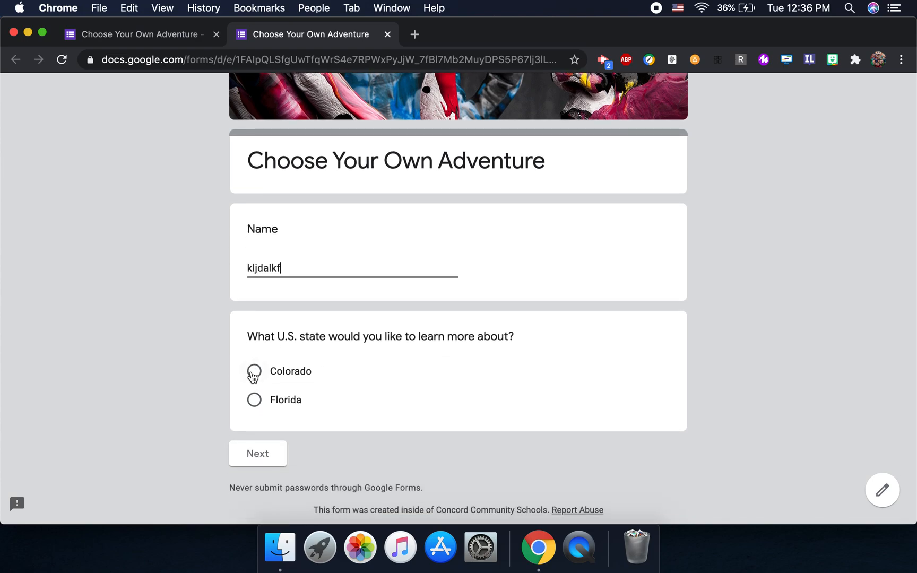
Step: Advance through the Colorado section, checking its map and video, to the Quiz for Colorado page
left_click(264, 481)
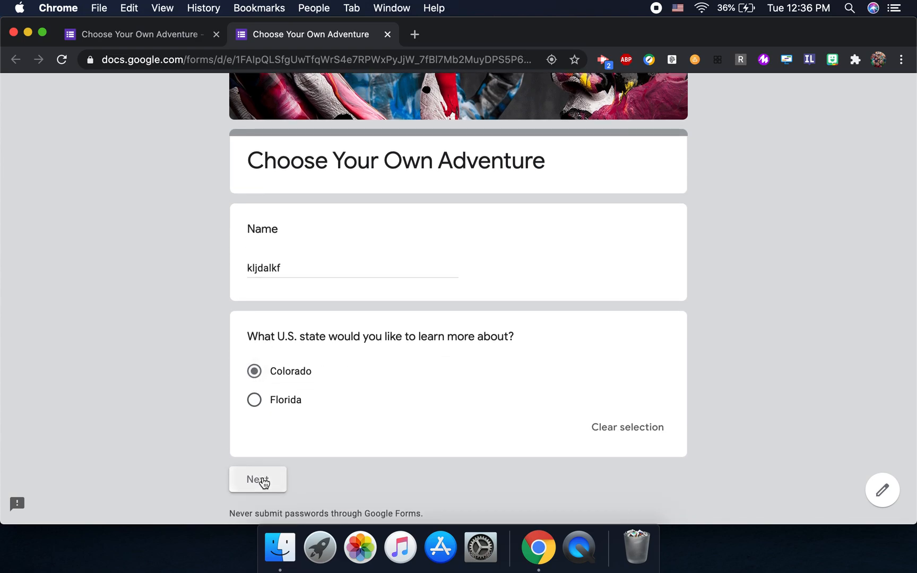
scroll(264, 483, "down", 5)
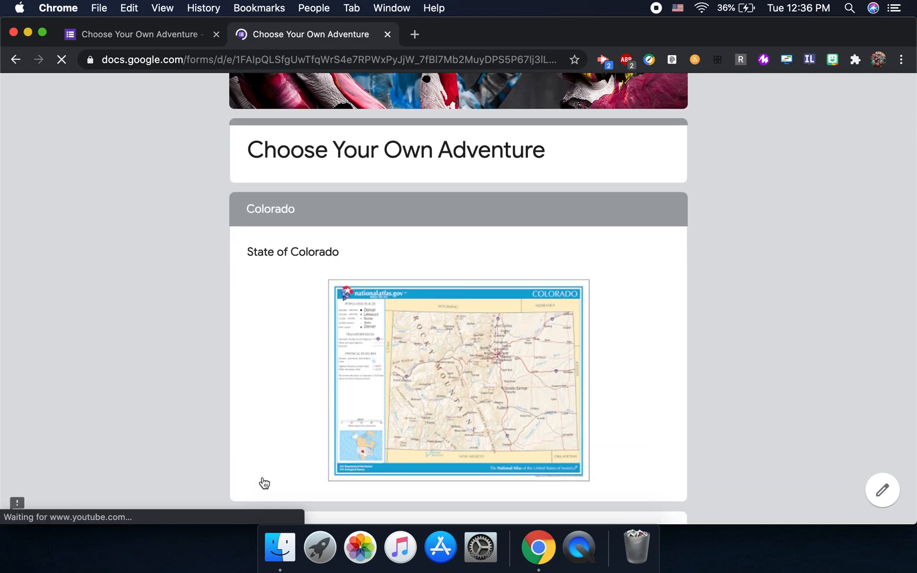
scroll(263, 483, "down", 5)
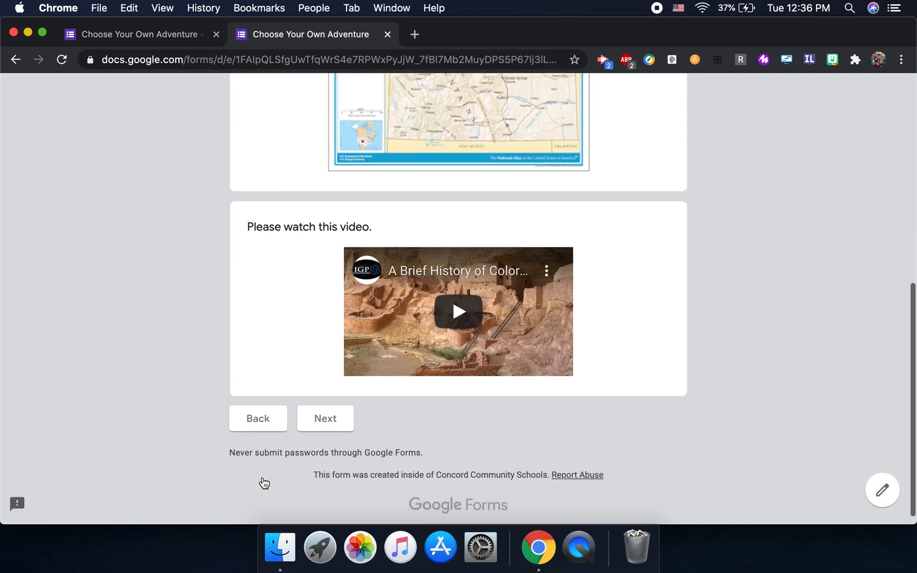
left_click(327, 432)
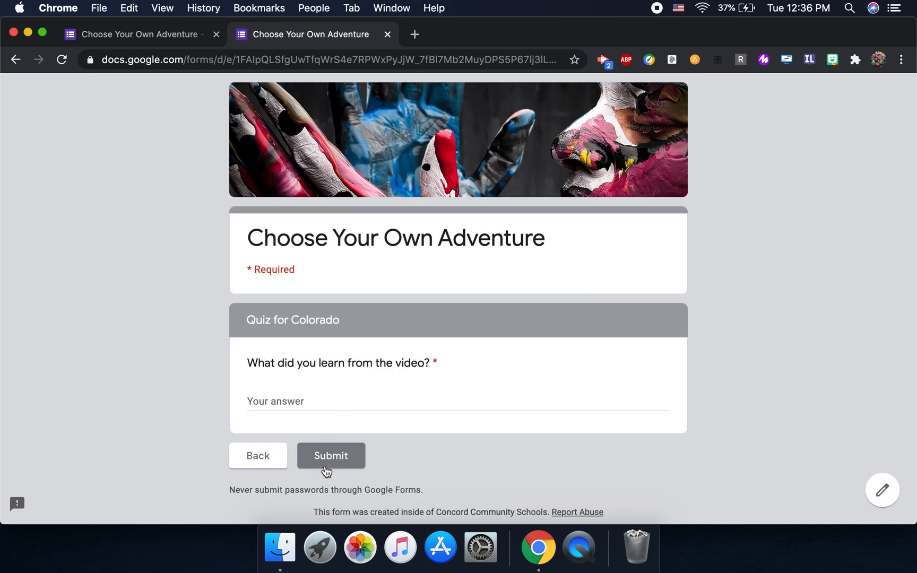
Step: Go back from the Quiz for Colorado page through the Colorado section to the form's first page
left_click(268, 462)
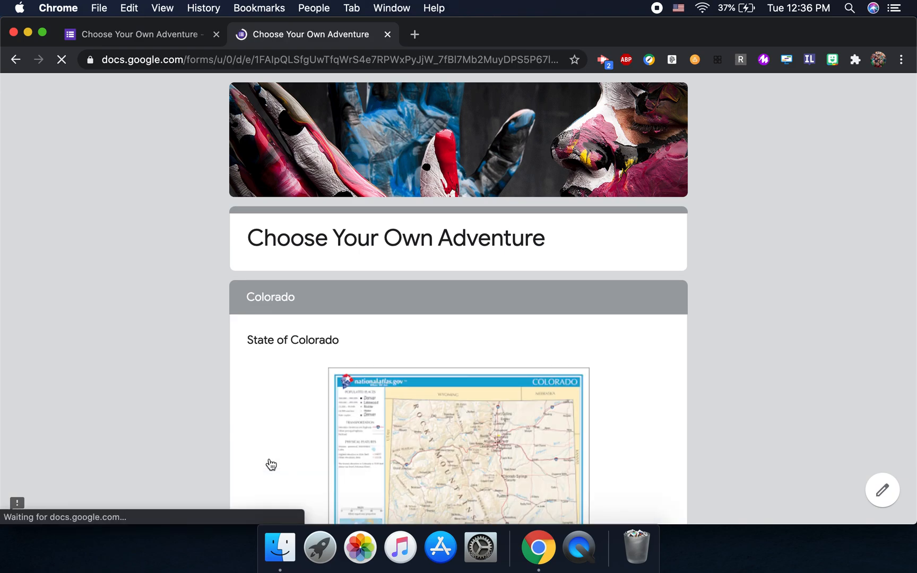
scroll(271, 465, "down", 4)
scroll(277, 433, "down", 4)
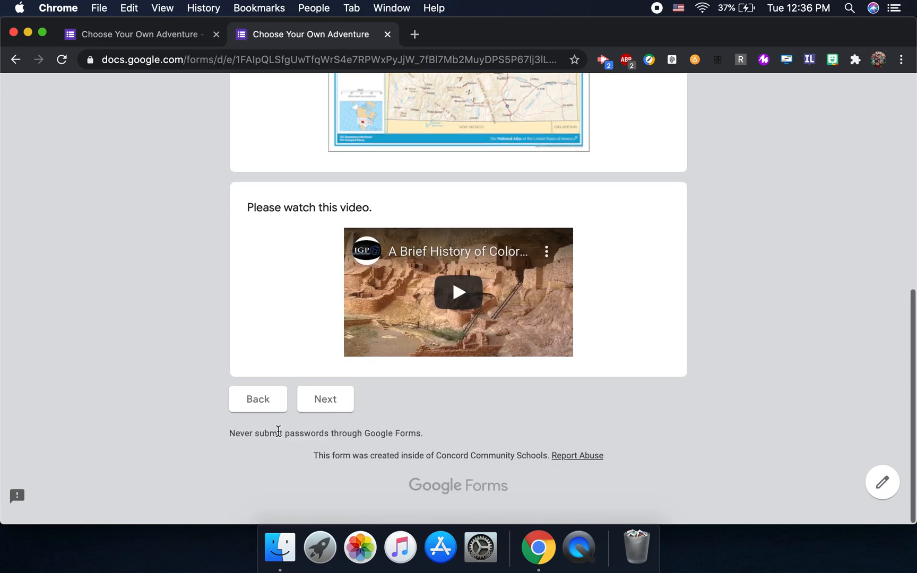
left_click(264, 416)
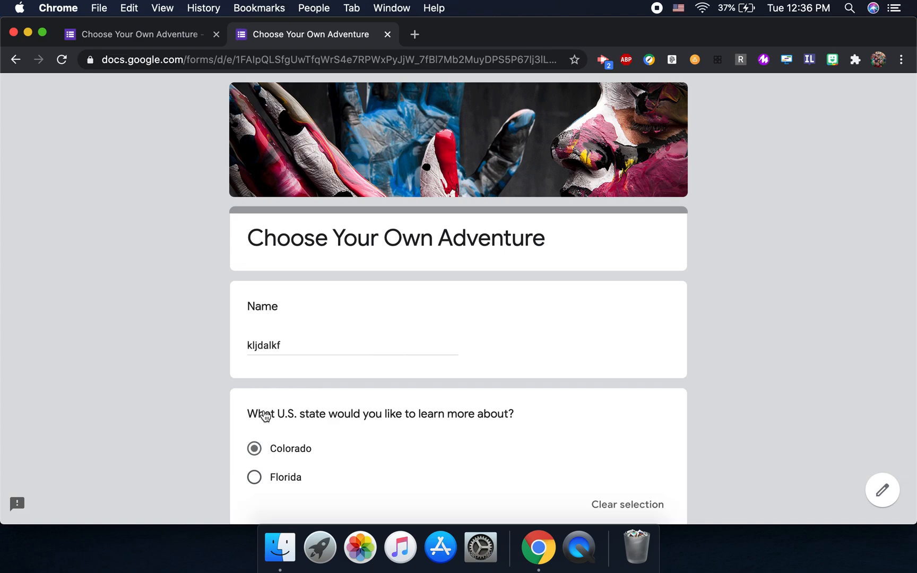
Step: Change the state answer to Florida and advance through the Florida section to the Quiz for Florida page
scroll(272, 428, "down", 1)
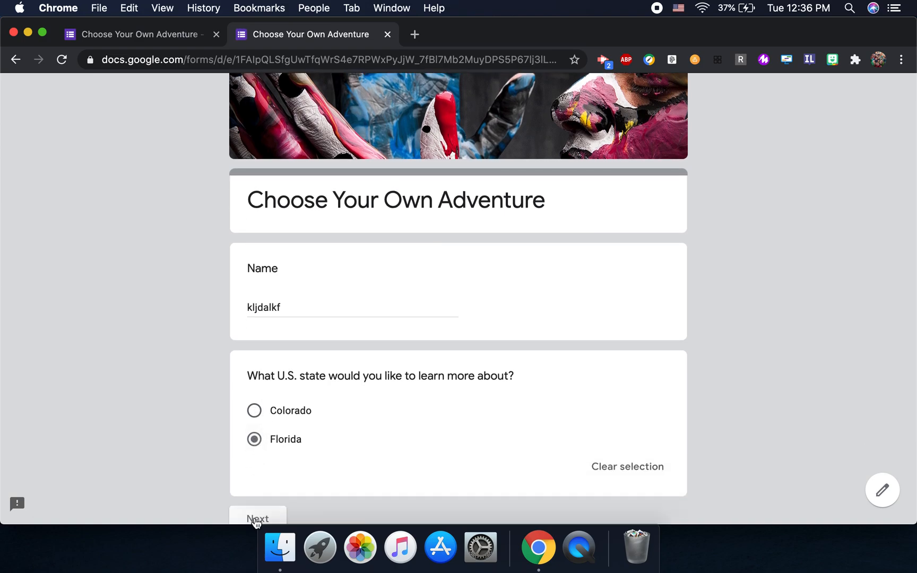
left_click(257, 521)
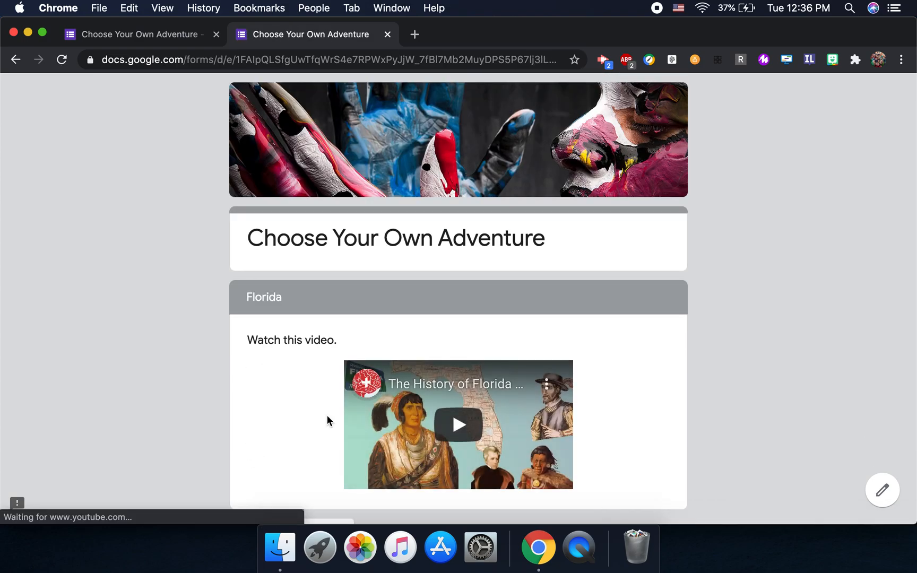
scroll(327, 419, "down", 3)
left_click(340, 406)
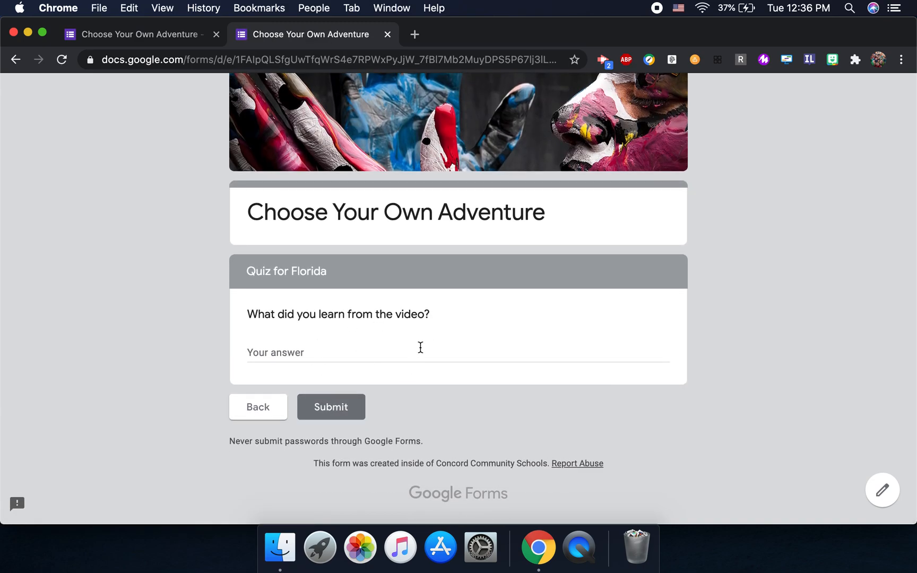
Step: Return to the form editor and look over the Name and U.S. state questions in section 1
left_click(191, 34)
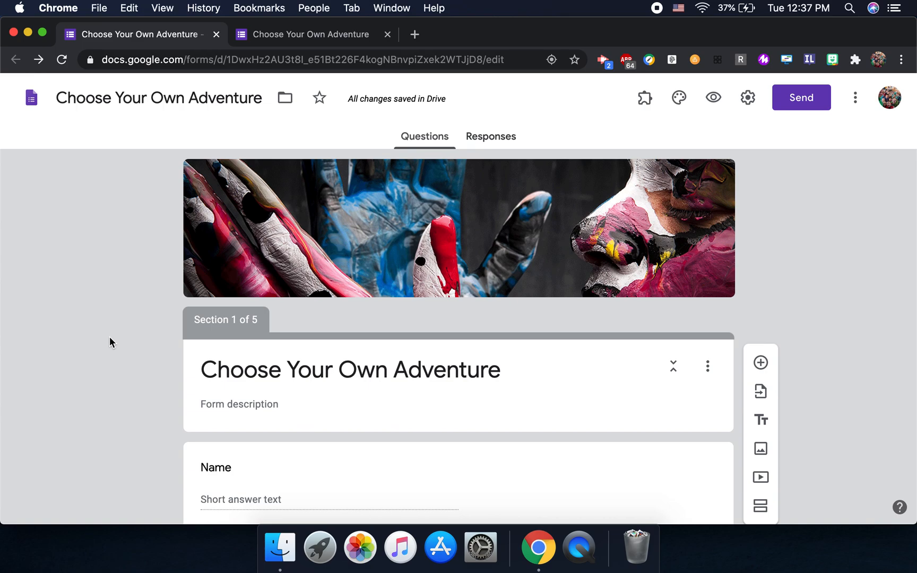
scroll(110, 342, "down", 5)
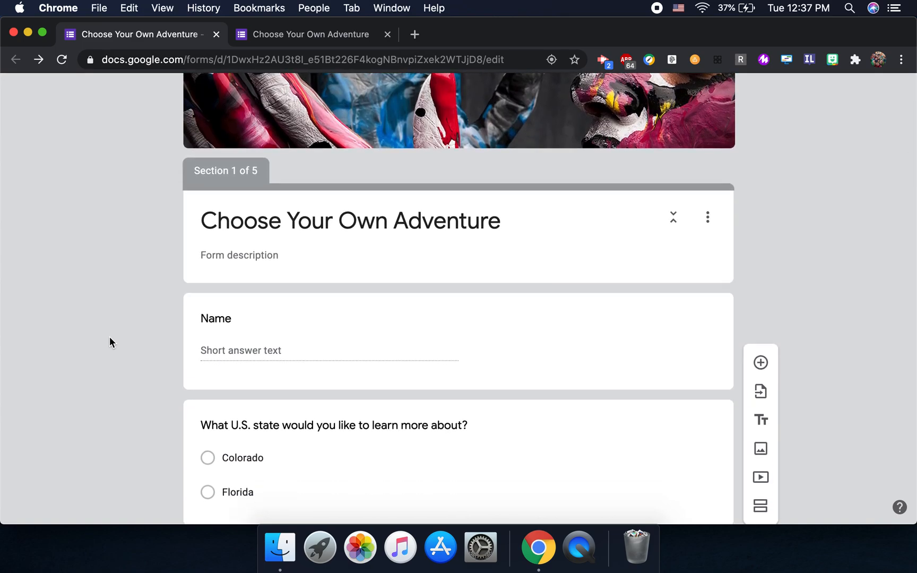
scroll(110, 340, "down", 3)
scroll(110, 337, "up", 5)
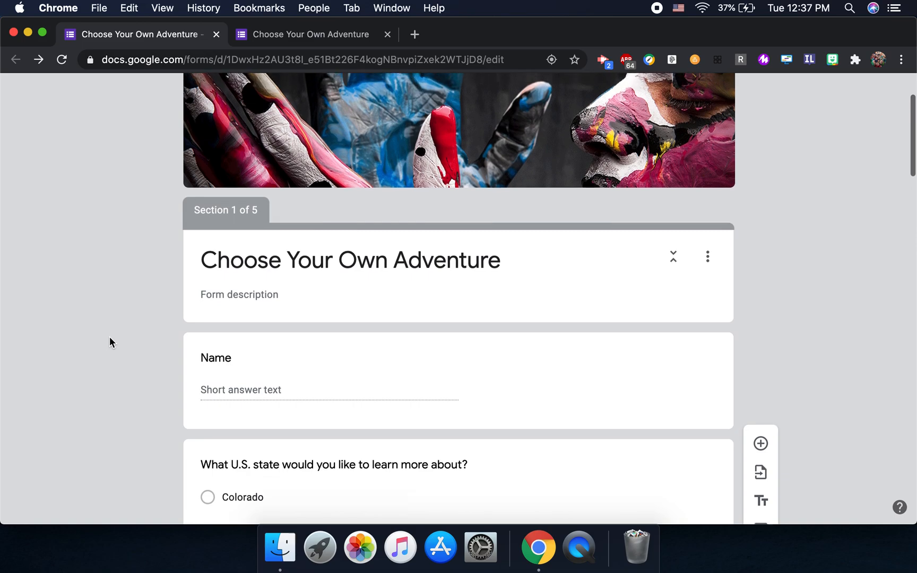